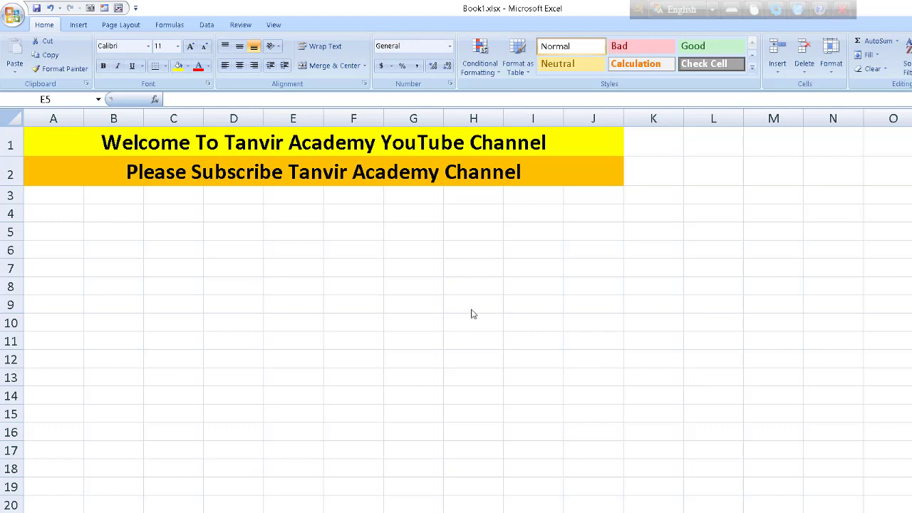
- Copy the words 'Tanvir Academy Channel' from the A2 banner
{"action": "left_click", "coordinate": [470, 304]}
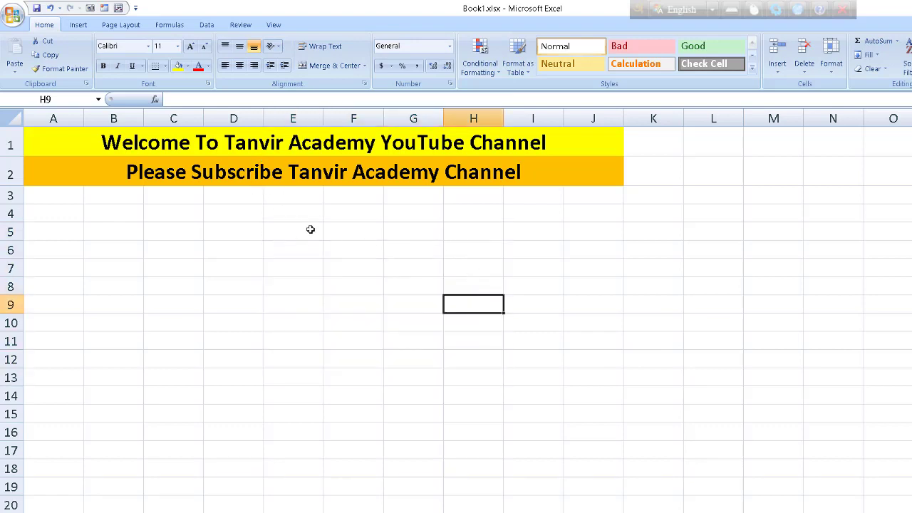
{"action": "left_click_drag", "start_coordinate": [300, 235], "coordinate": [450, 374]}
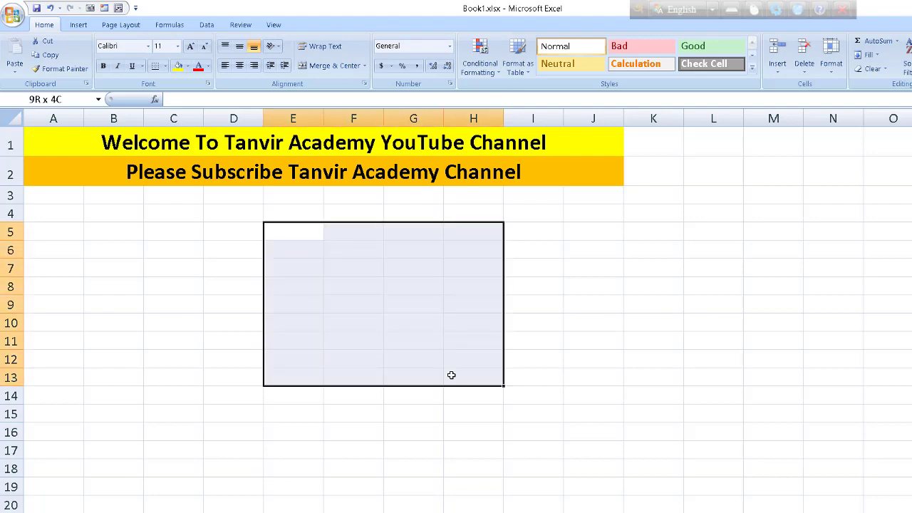
{"action": "double_click", "coordinate": [300, 172]}
{"action": "left_click_drag", "start_coordinate": [289, 171], "coordinate": [526, 173]}
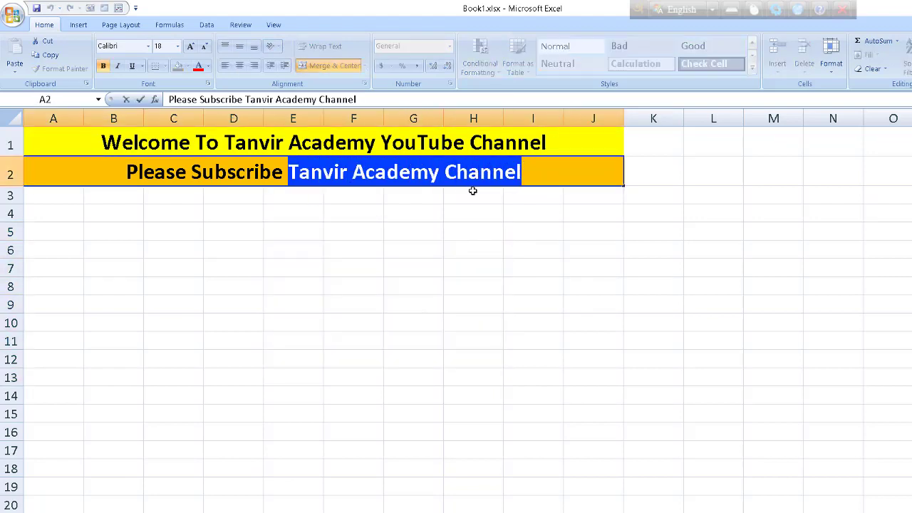
{"action": "key", "text": "ctrl+c"}
- Paste the channel name into cells F6 and F7
{"action": "left_click", "coordinate": [349, 250]}
{"action": "key", "text": "ctrl+v"}
{"action": "left_click", "coordinate": [366, 267]}
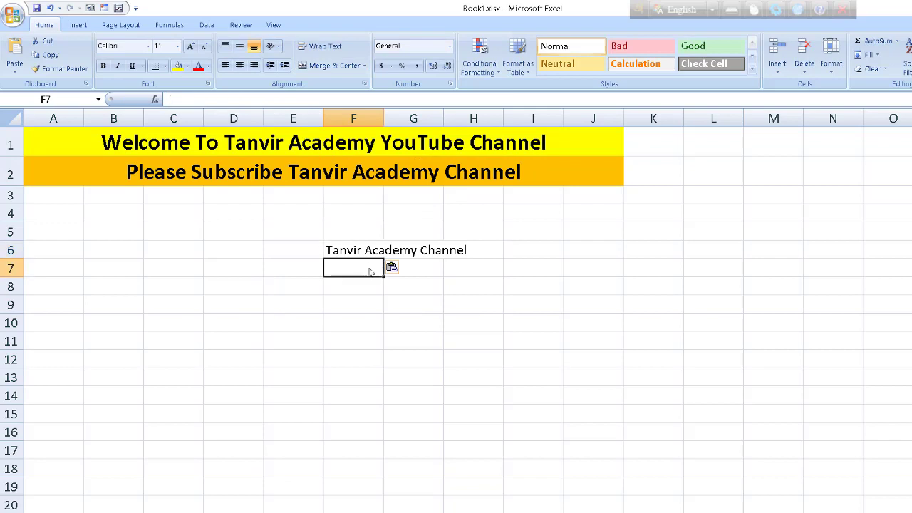
{"action": "key", "text": "ctrl+v"}
{"action": "left_click", "coordinate": [500, 253]}
{"action": "left_click", "coordinate": [535, 251]}
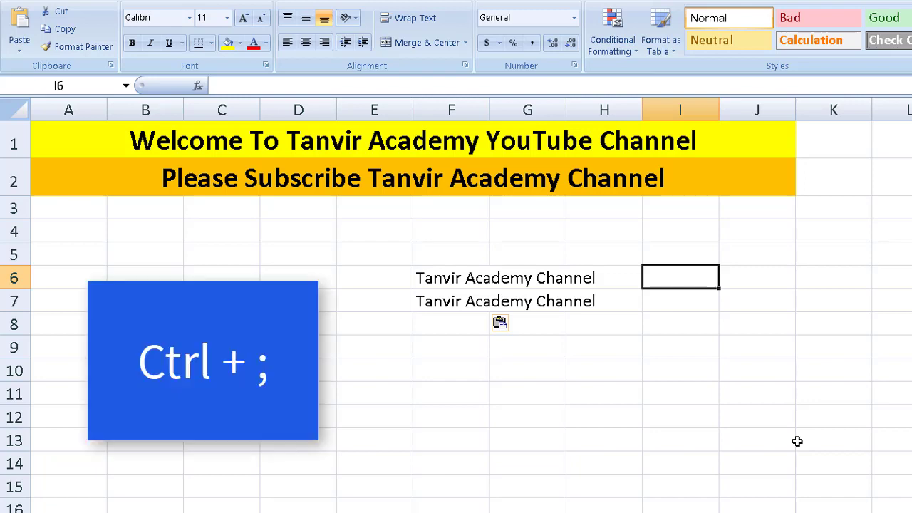
- Insert today's date 6/10/2018 into I6 and I7 with Ctrl+;
{"action": "key", "text": "ctrl+semicolon"}
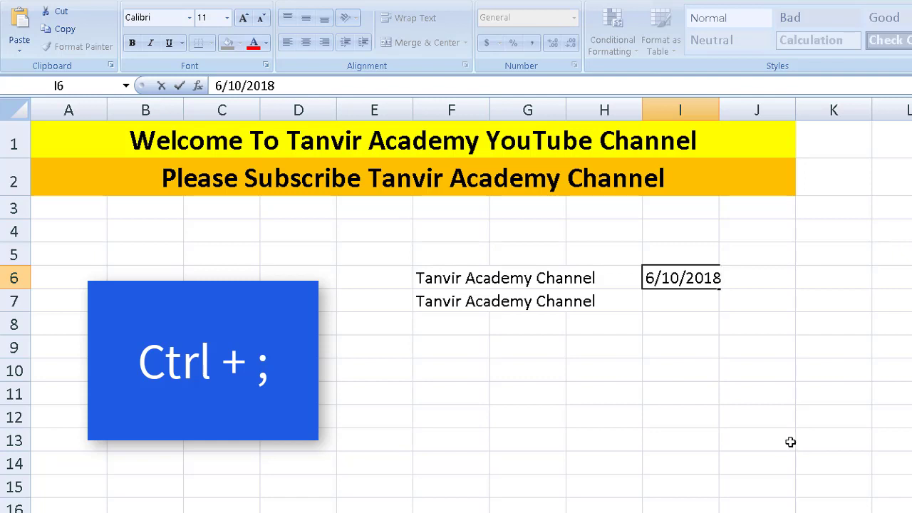
{"action": "left_click", "coordinate": [697, 302]}
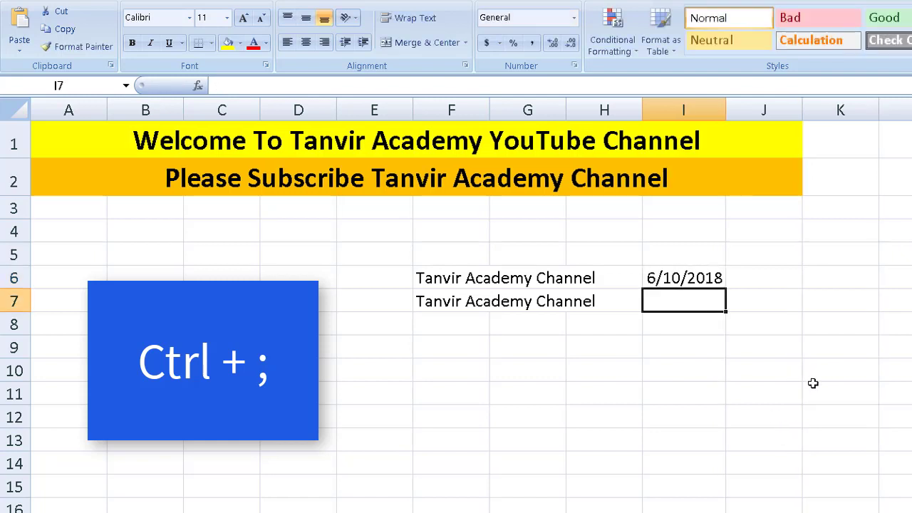
{"action": "key", "text": "ctrl+semicolon"}
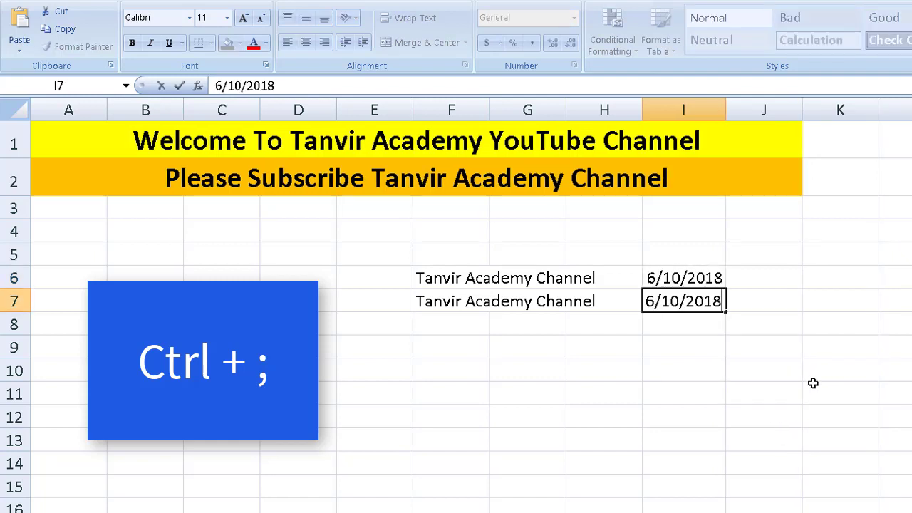
{"action": "left_click", "coordinate": [784, 342]}
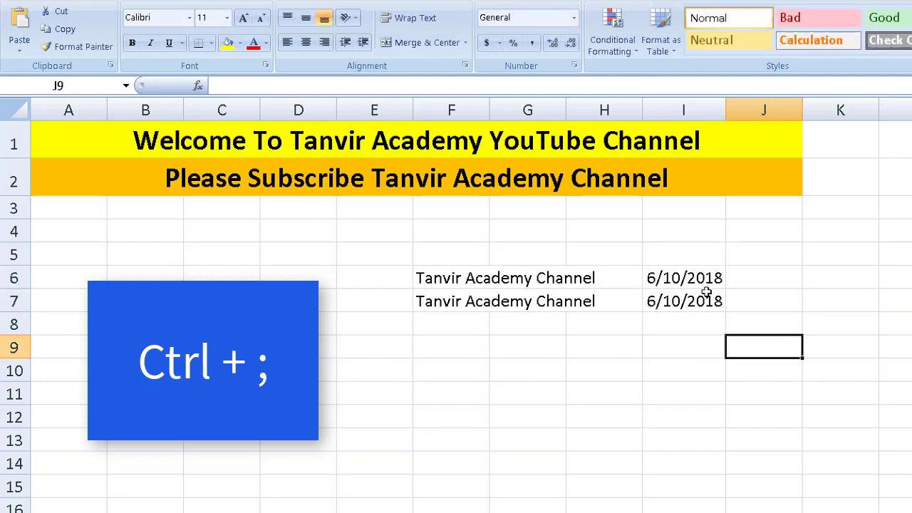
{"action": "left_click", "coordinate": [775, 274]}
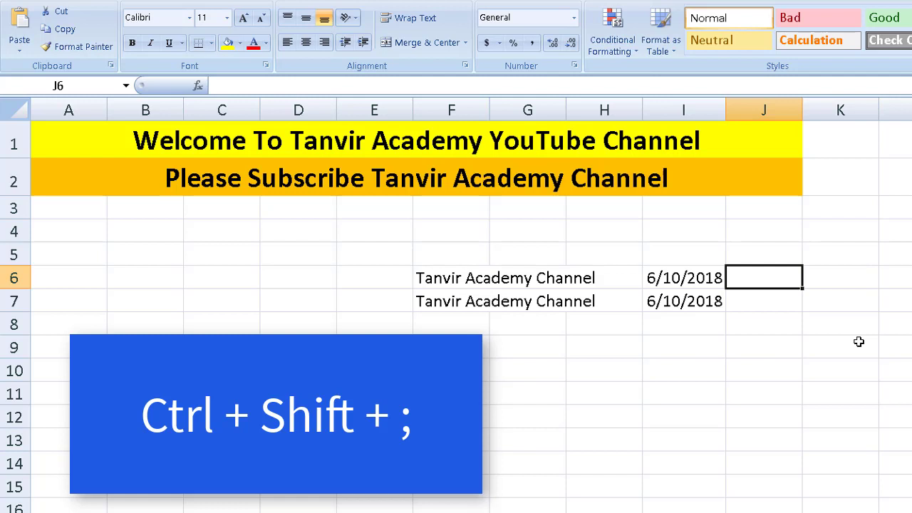
- Insert the current time with Ctrl+Shift+;: 8:58 PM in J6, 8:59 PM in J7
{"action": "key", "text": "ctrl+shift+semicolon"}
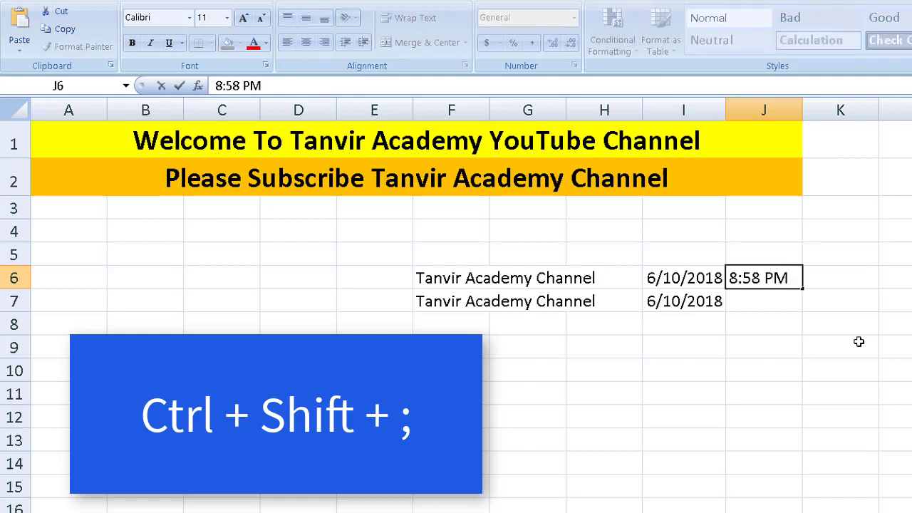
{"action": "left_click", "coordinate": [792, 300]}
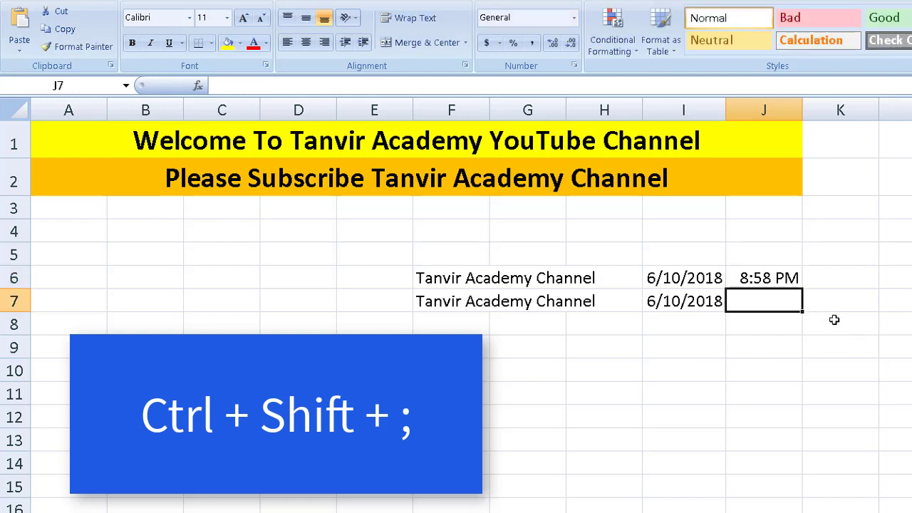
{"action": "key", "text": "ctrl+shift+semicolon"}
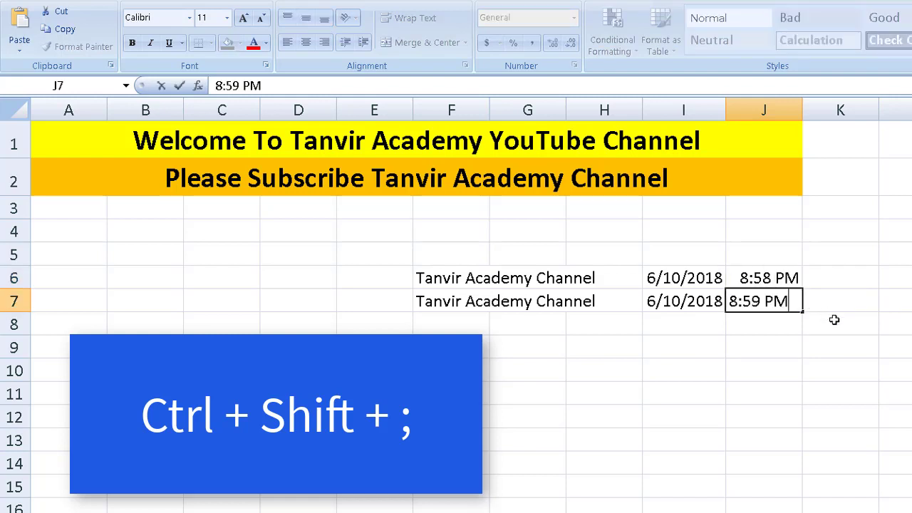
{"action": "left_click", "coordinate": [834, 322]}
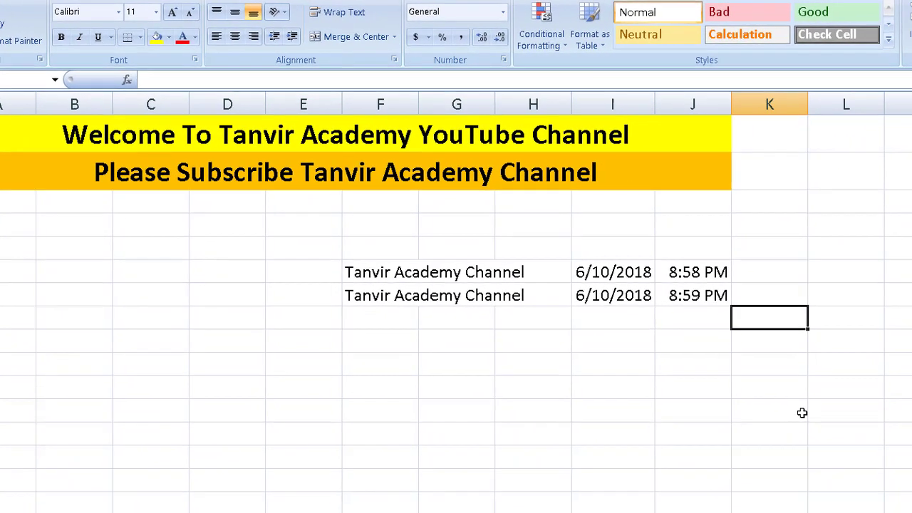
{"action": "left_click", "coordinate": [603, 403]}
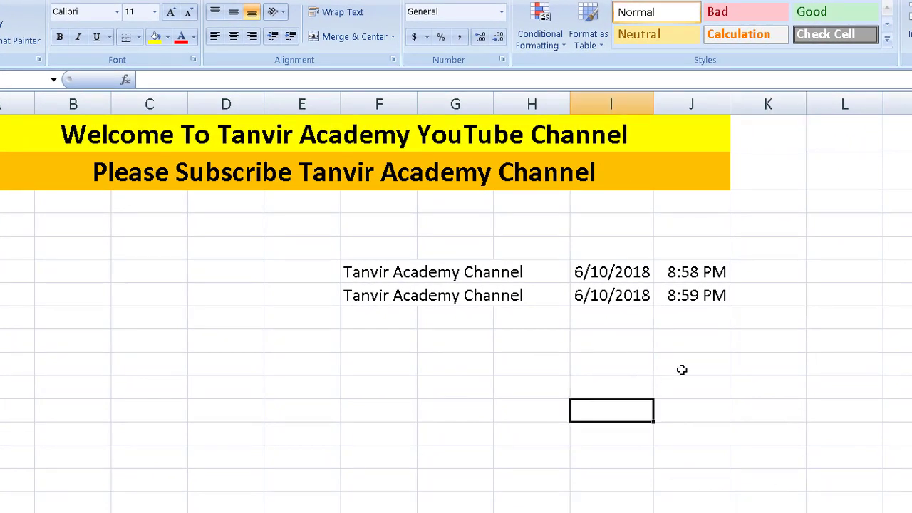
{"action": "left_click", "coordinate": [535, 339]}
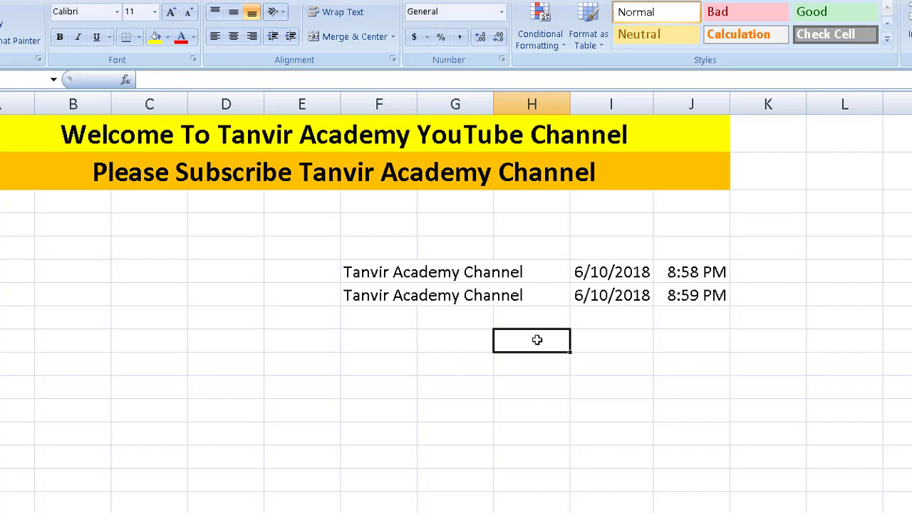
- Type 'tanvir rahaman' on four Alt+Enter lines in H9, then delete all of it
{"action": "left_click", "coordinate": [574, 380]}
{"action": "left_click", "coordinate": [539, 342]}
{"action": "type", "text": "tanvir"}
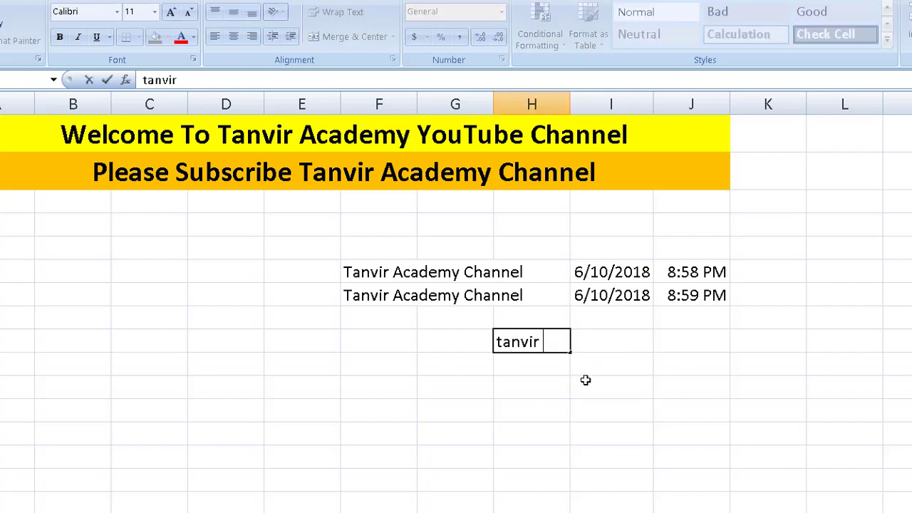
{"action": "type", "text": " rahaman"}
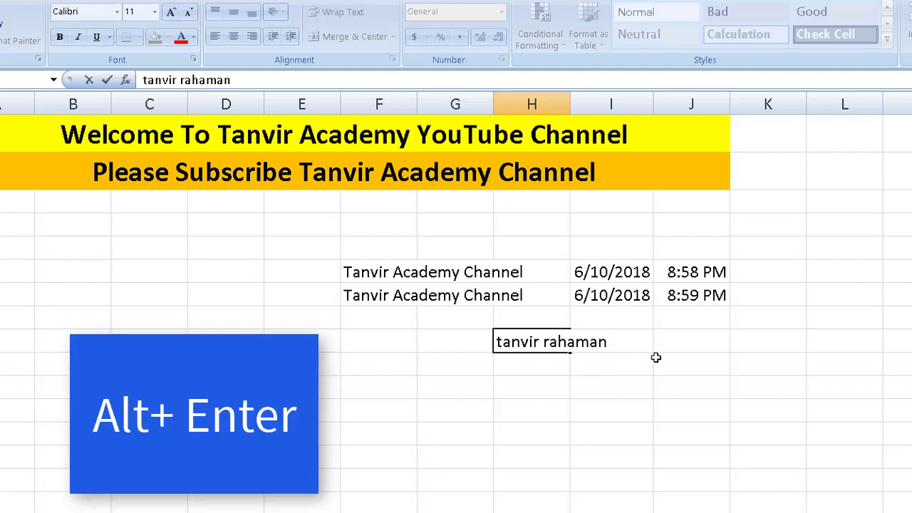
{"action": "key", "text": "alt+Return"}
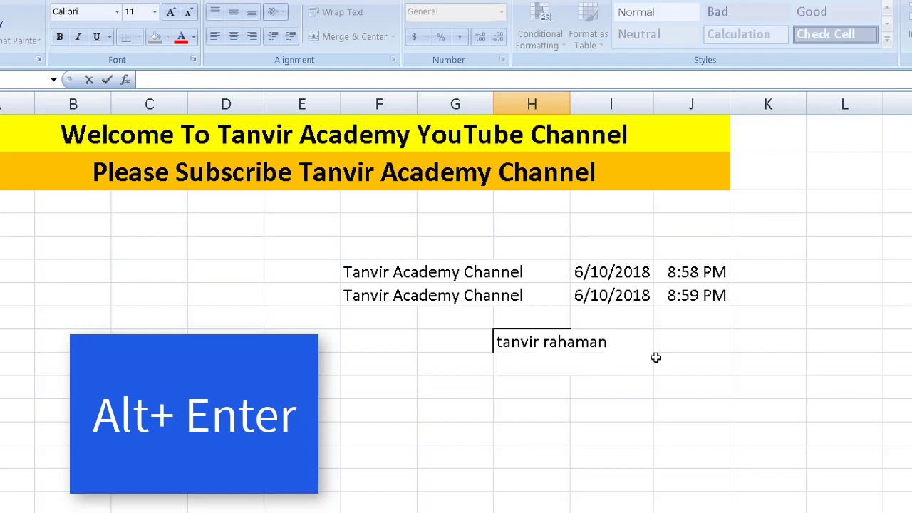
{"action": "type", "text": "tanvir r"}
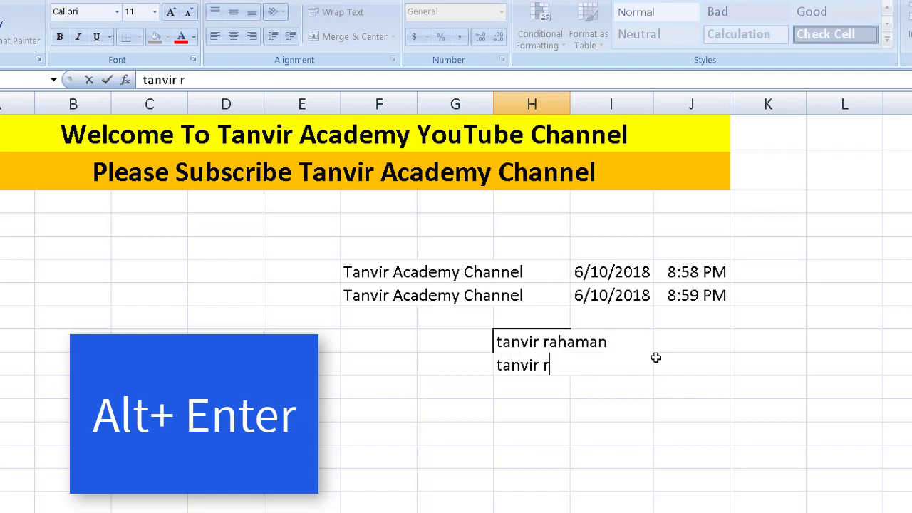
{"action": "type", "text": "ahaman"}
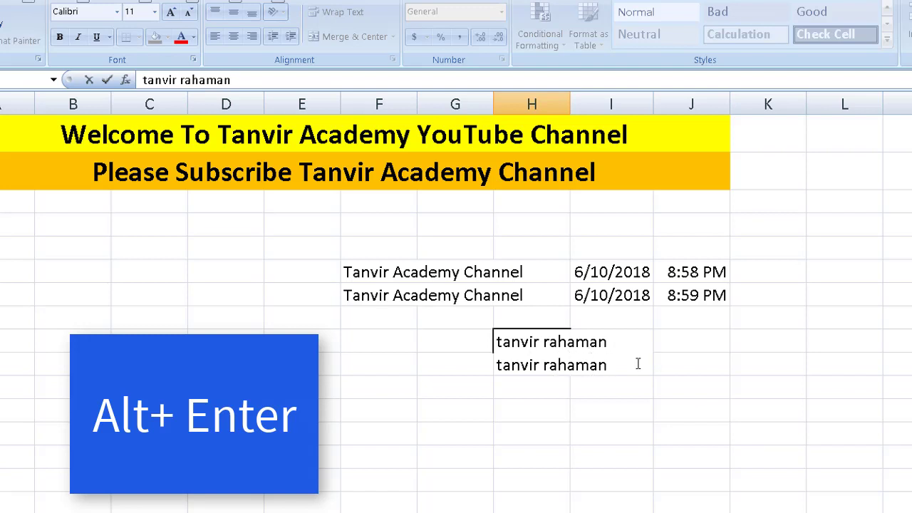
{"action": "key", "text": "alt+Return"}
{"action": "type", "text": "tan"}
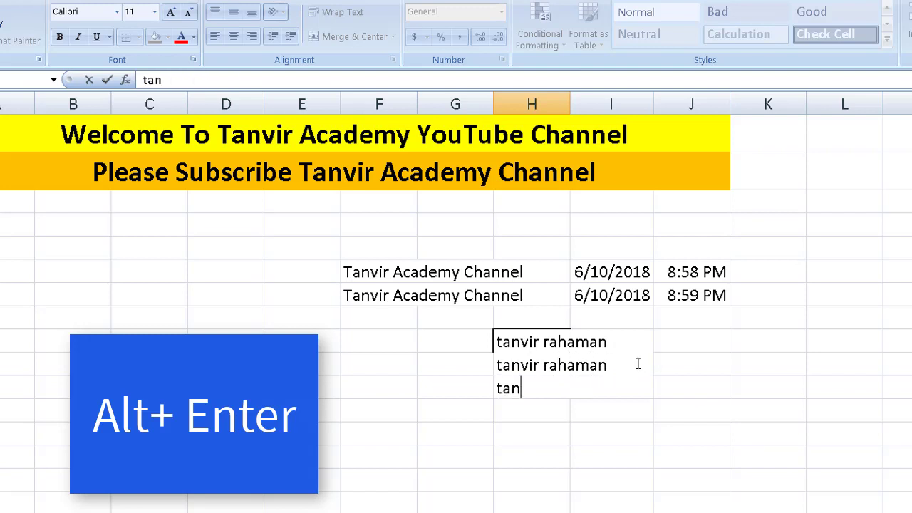
{"action": "type", "text": "vir rahaman"}
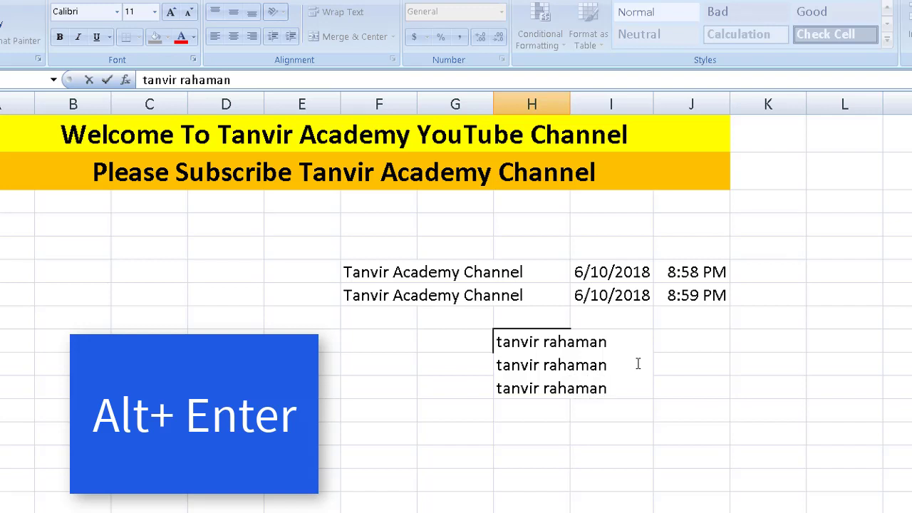
{"action": "key", "text": "alt+Return"}
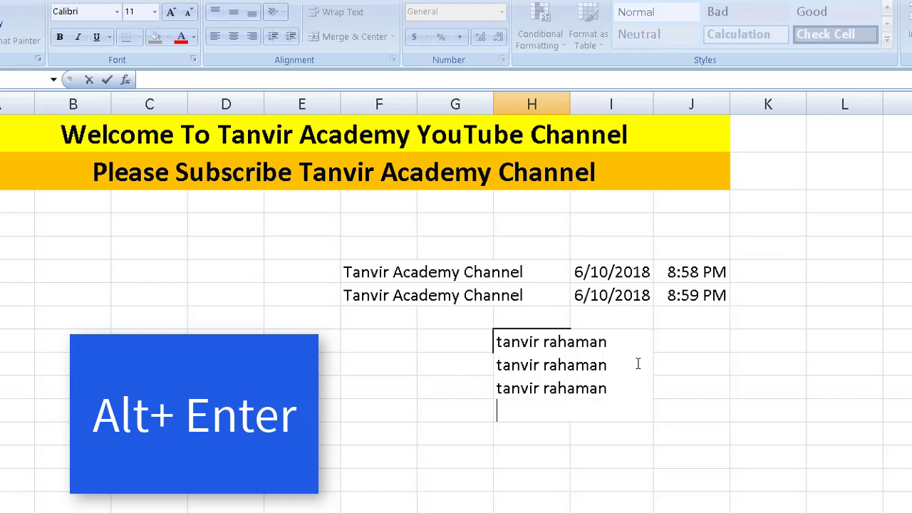
{"action": "type", "text": "tanvir"}
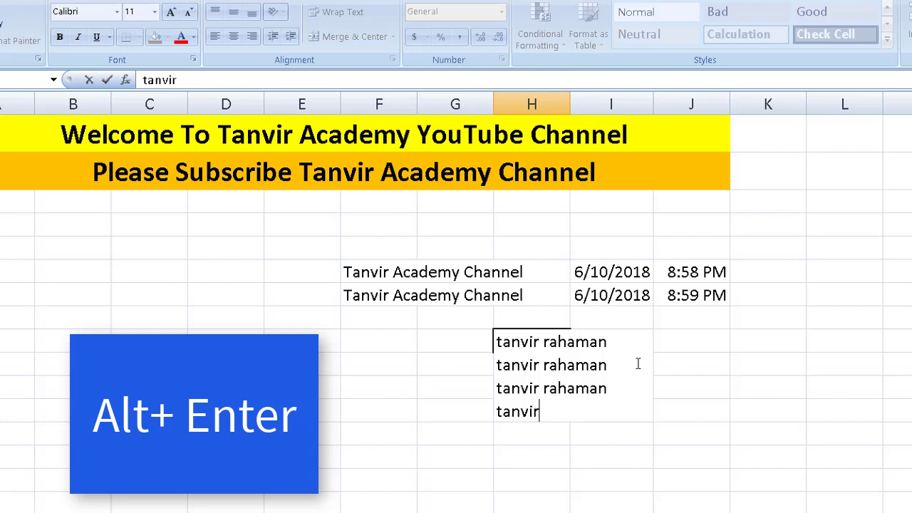
{"action": "type", "text": " rahaman"}
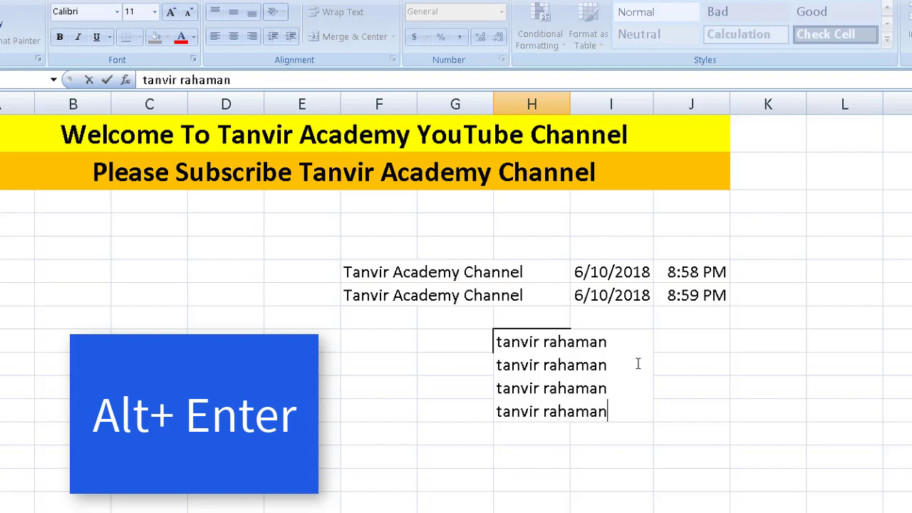
{"action": "left_click_drag", "start_coordinate": [617, 412], "coordinate": [491, 344]}
{"action": "key", "text": "Delete"}
- Copy the two channel rows with dates and times and paste them directly below
{"action": "left_click", "coordinate": [613, 425]}
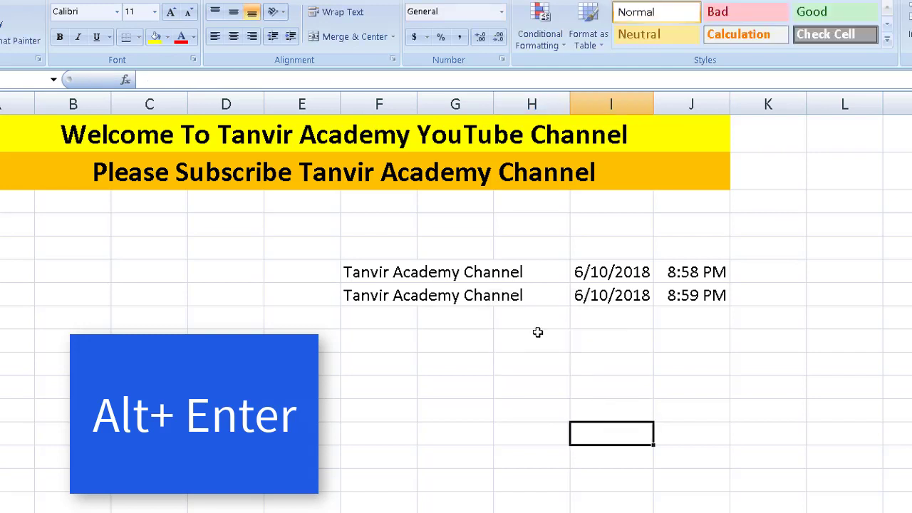
{"action": "left_click", "coordinate": [538, 332]}
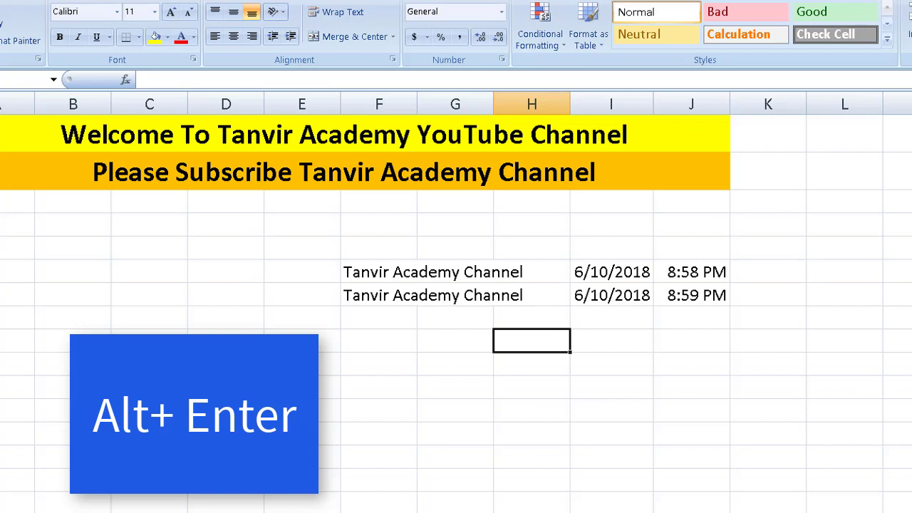
{"action": "left_click", "coordinate": [386, 298]}
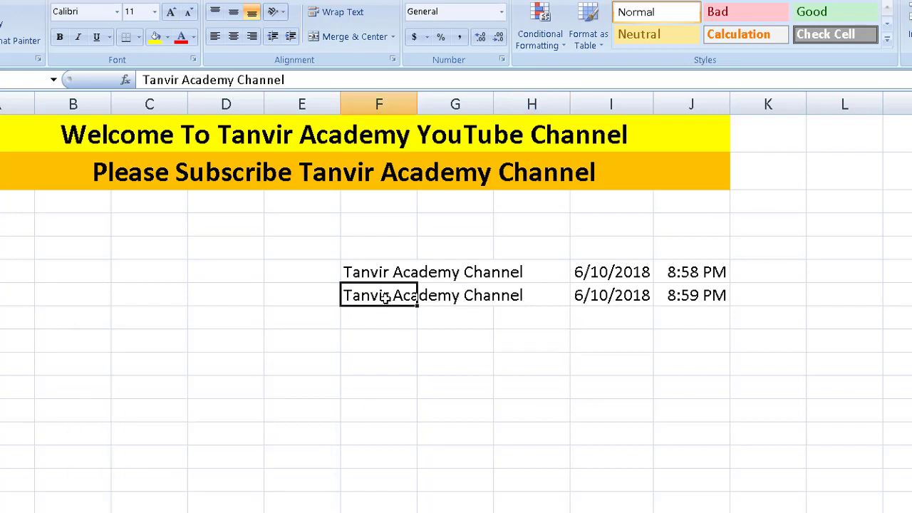
{"action": "left_click", "coordinate": [373, 272]}
{"action": "left_click_drag", "start_coordinate": [399, 272], "coordinate": [689, 297]}
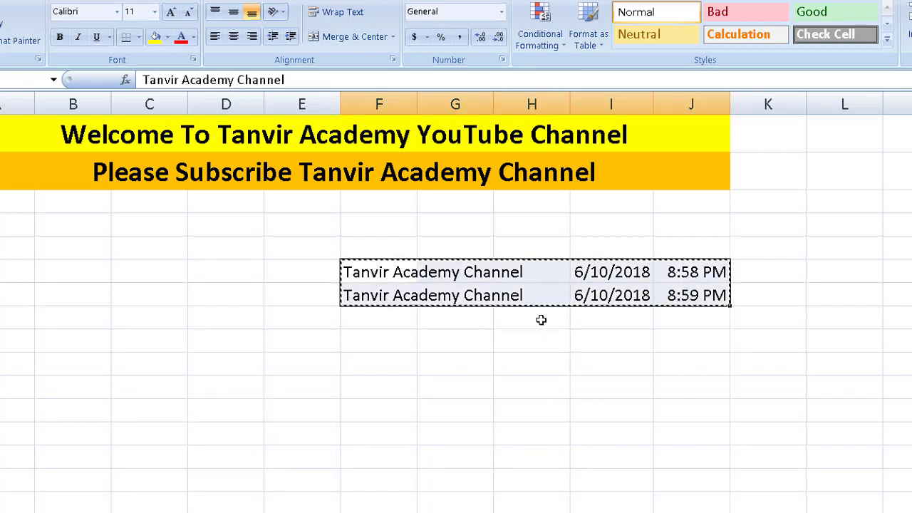
{"action": "key", "text": "ctrl+c"}
{"action": "left_click", "coordinate": [384, 314]}
{"action": "key", "text": "ctrl+v"}
- Copy the newly pasted pair and paste a third pair of channel rows below
{"action": "left_click", "coordinate": [455, 410]}
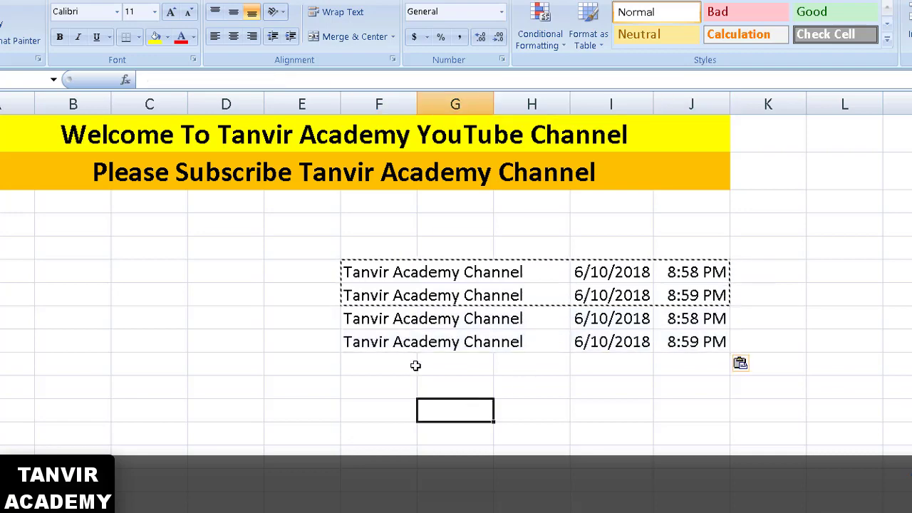
{"action": "left_click_drag", "start_coordinate": [376, 322], "coordinate": [696, 342]}
{"action": "key", "text": "ctrl+c"}
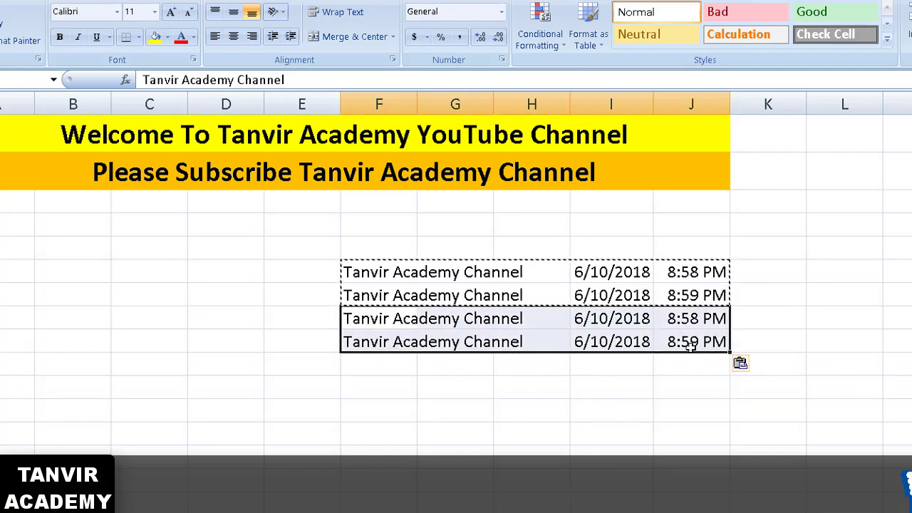
{"action": "left_click", "coordinate": [418, 364]}
{"action": "key", "text": "ctrl+v"}
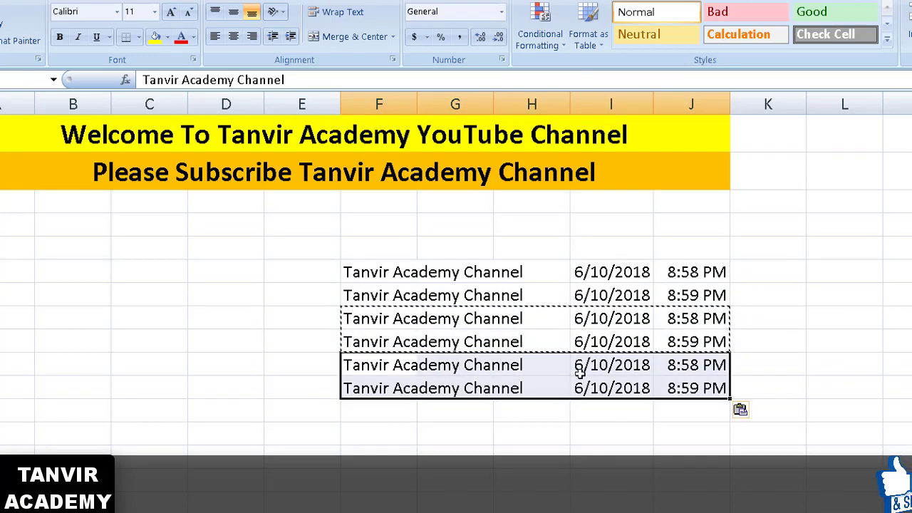
{"action": "left_click", "coordinate": [611, 360]}
- Cancel the pending copy and select column I, then individual date cells
{"action": "left_click", "coordinate": [741, 340]}
{"action": "key", "text": "Escape"}
{"action": "left_click", "coordinate": [766, 300]}
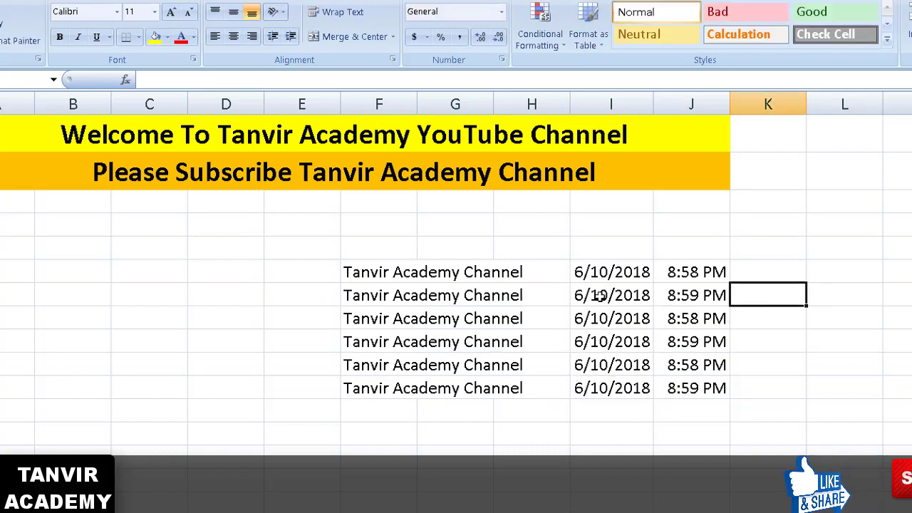
{"action": "left_click", "coordinate": [614, 104]}
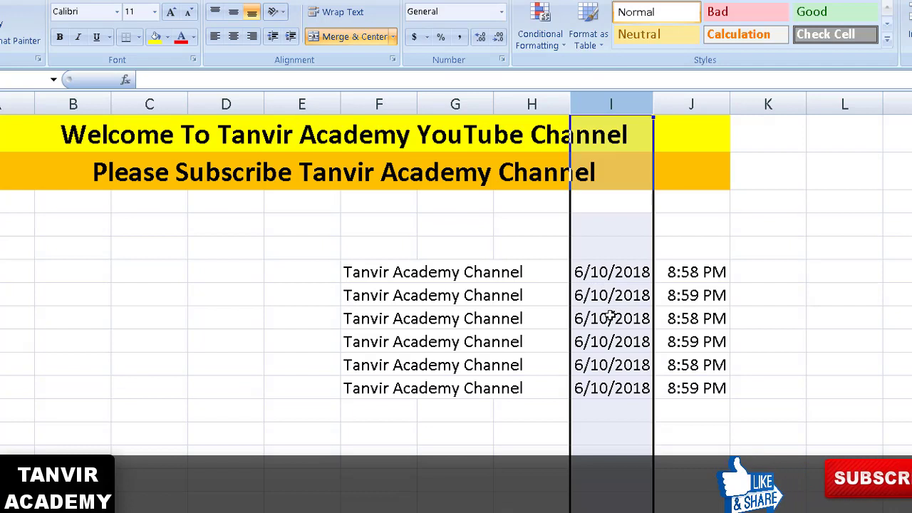
{"action": "left_click", "coordinate": [607, 319]}
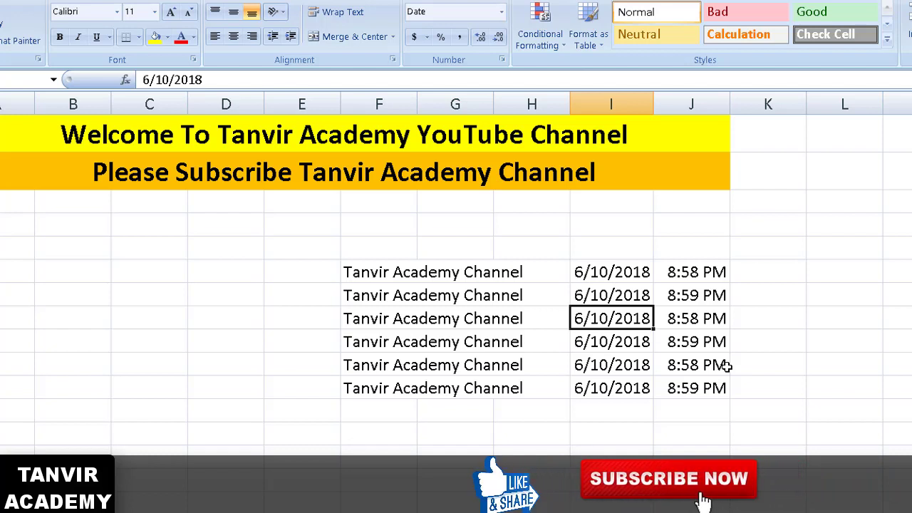
{"action": "left_click", "coordinate": [623, 286]}
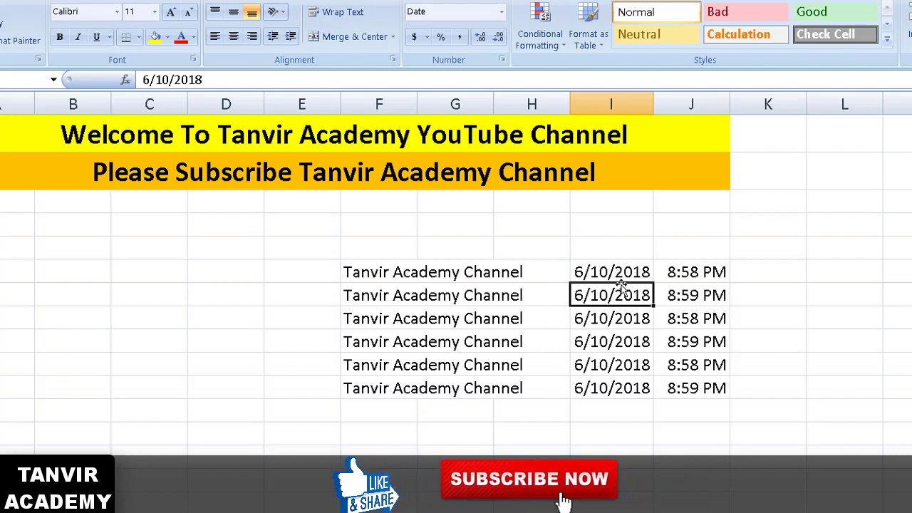
- Delete the entire dates column with Ctrl+-, then undo the deletion
{"action": "key", "text": "ctrl+minus"}
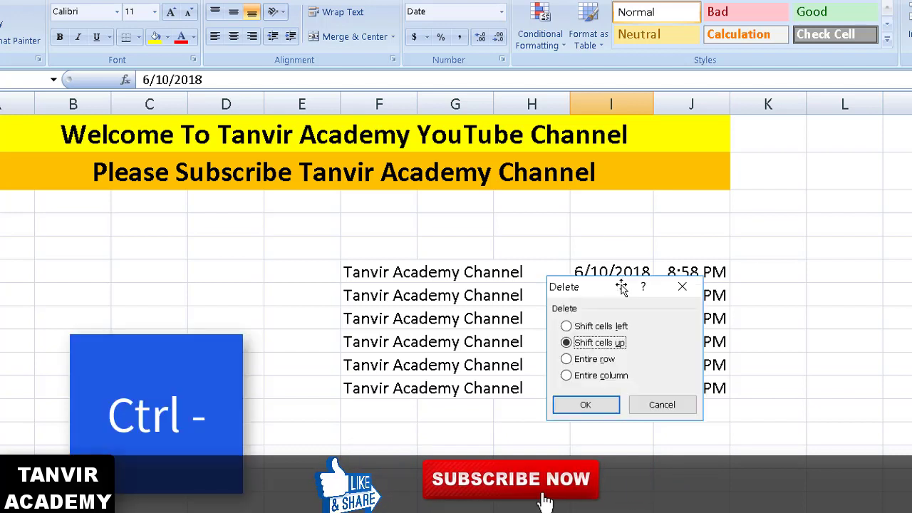
{"action": "left_click_drag", "start_coordinate": [622, 286], "coordinate": [629, 224]}
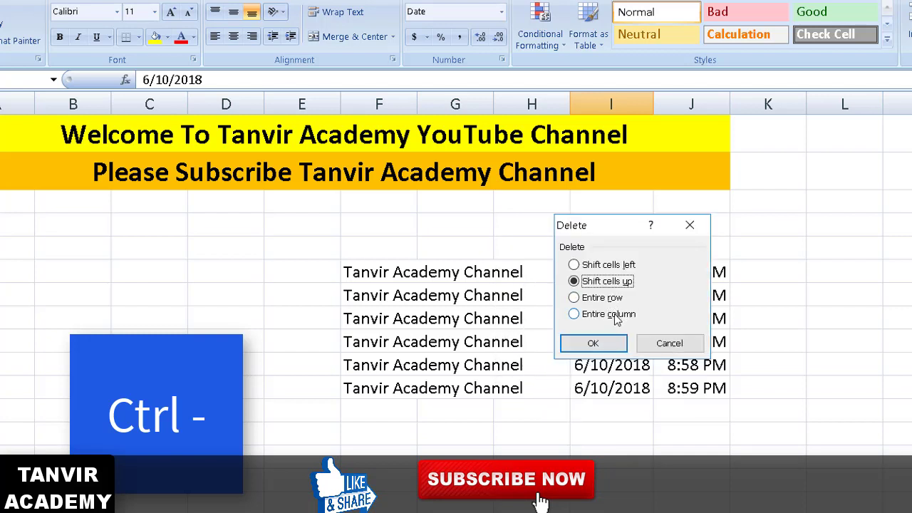
{"action": "left_click", "coordinate": [614, 315]}
{"action": "left_click", "coordinate": [607, 345]}
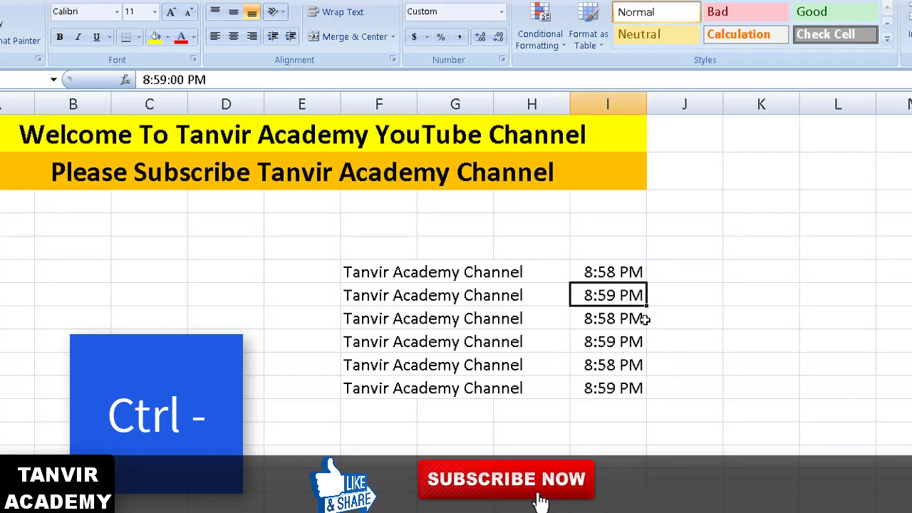
{"action": "key", "text": "ctrl+z"}
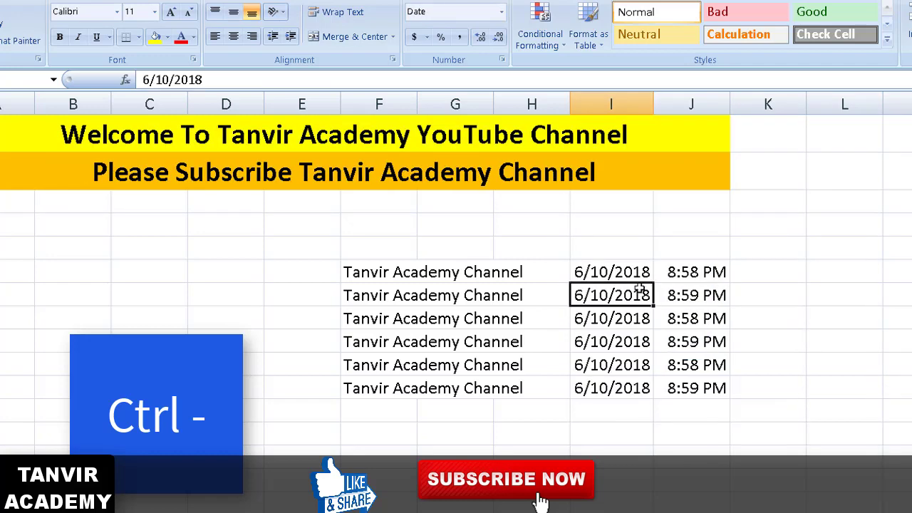
- Delete an entire row with Ctrl+-, then undo the deletion
{"action": "left_click", "coordinate": [634, 357]}
{"action": "left_click", "coordinate": [617, 315]}
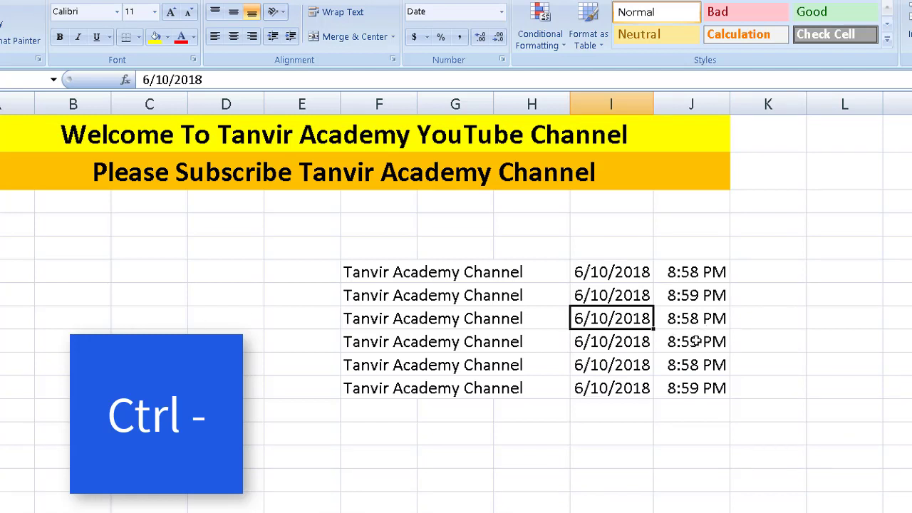
{"action": "key", "text": "ctrl+minus"}
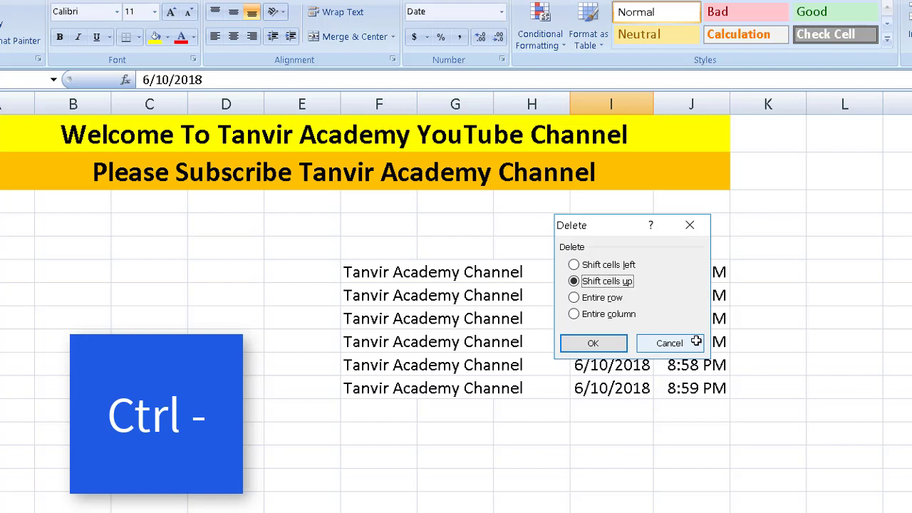
{"action": "left_click", "coordinate": [581, 299]}
{"action": "left_click", "coordinate": [602, 343]}
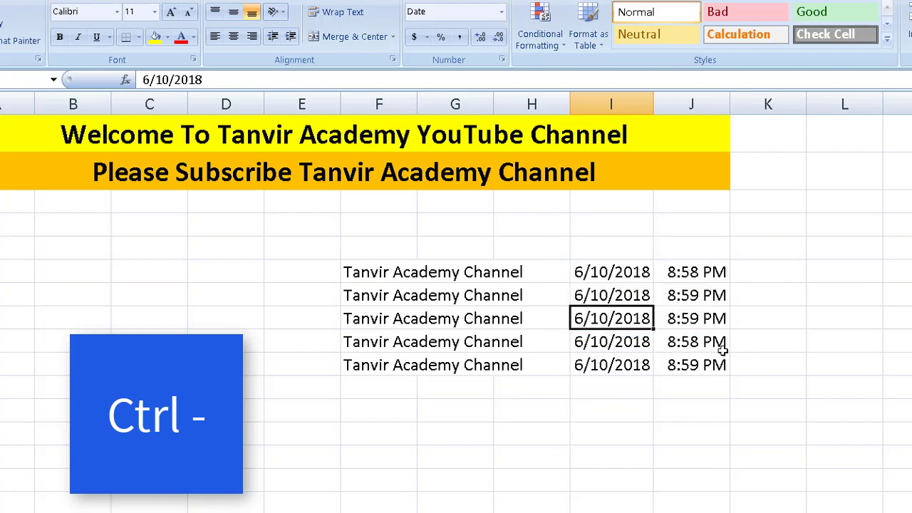
{"action": "key", "text": "ctrl+z"}
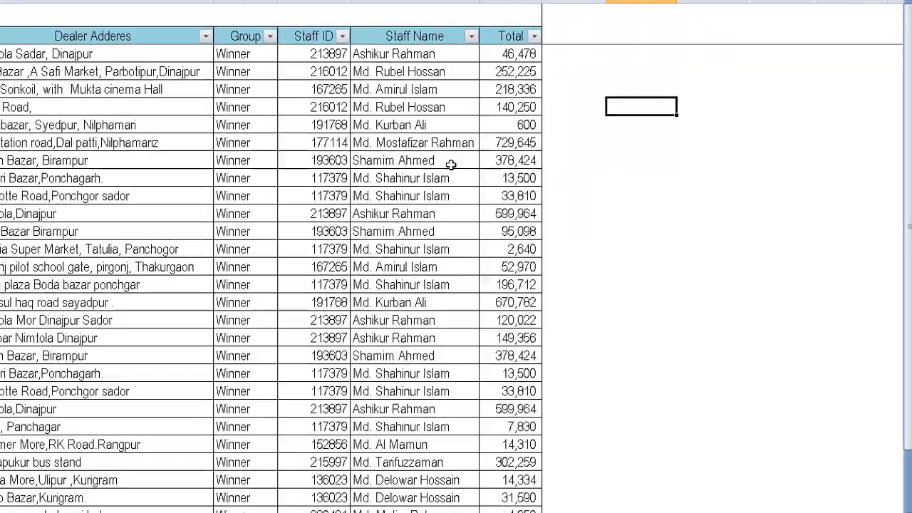
- Scroll to the end of the dealer table and select cells in the Staff Name column
{"action": "left_click", "coordinate": [754, 194]}
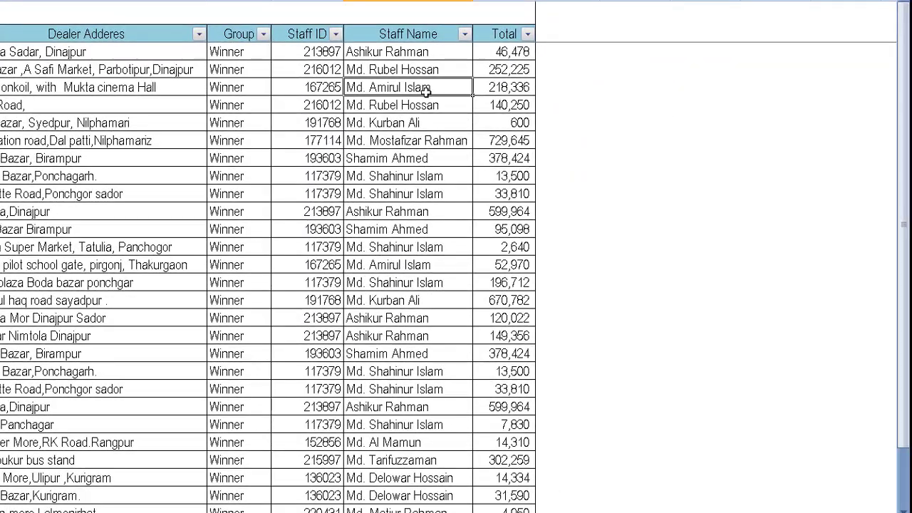
{"action": "left_click", "coordinate": [432, 247]}
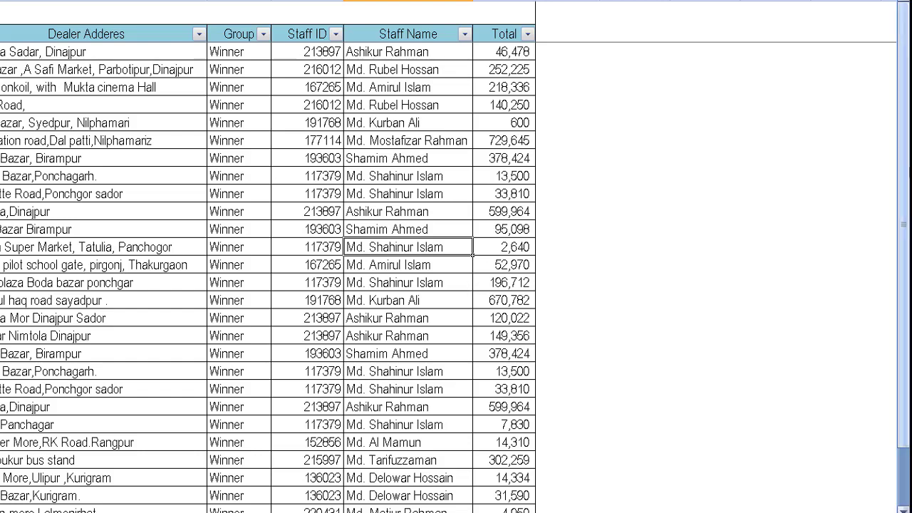
{"action": "left_click_drag", "start_coordinate": [905, 168], "coordinate": [887, 239]}
{"action": "left_click", "coordinate": [399, 158]}
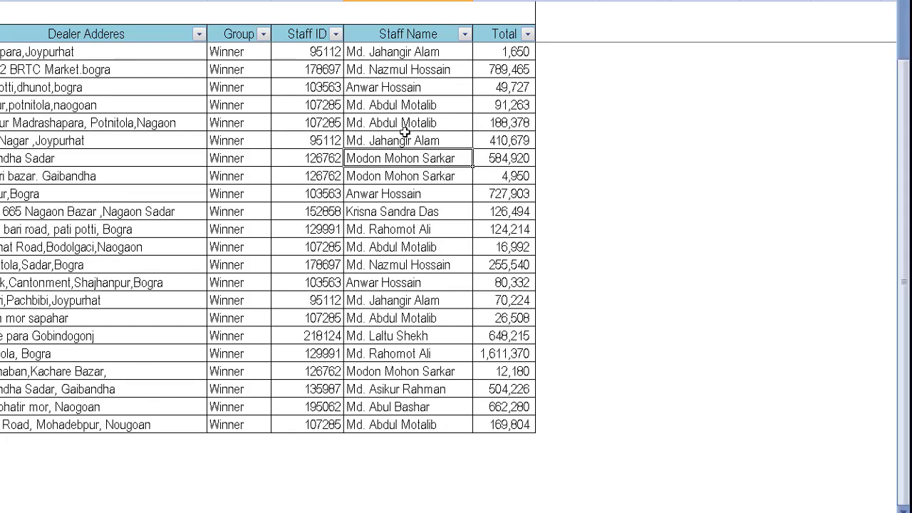
{"action": "left_click_drag", "start_coordinate": [407, 106], "coordinate": [401, 283]}
{"action": "left_click", "coordinate": [420, 212]}
{"action": "left_click", "coordinate": [411, 157]}
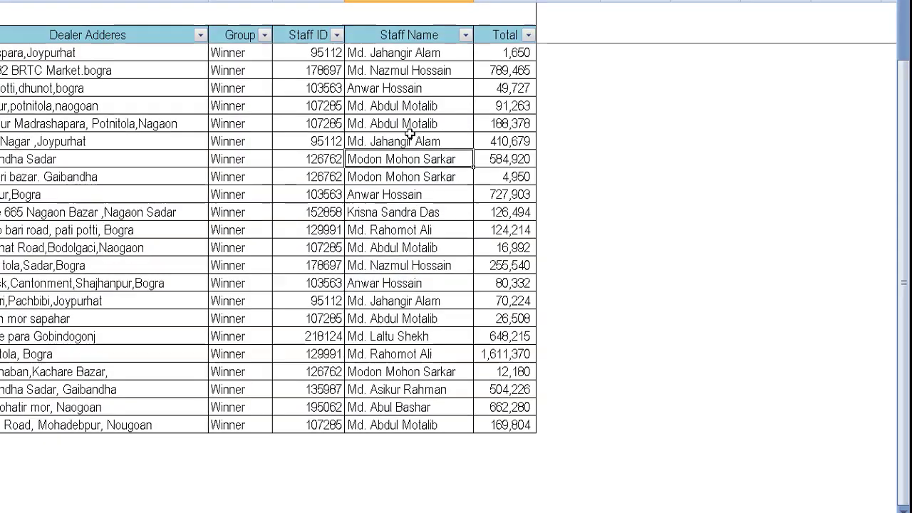
{"action": "left_click", "coordinate": [410, 132]}
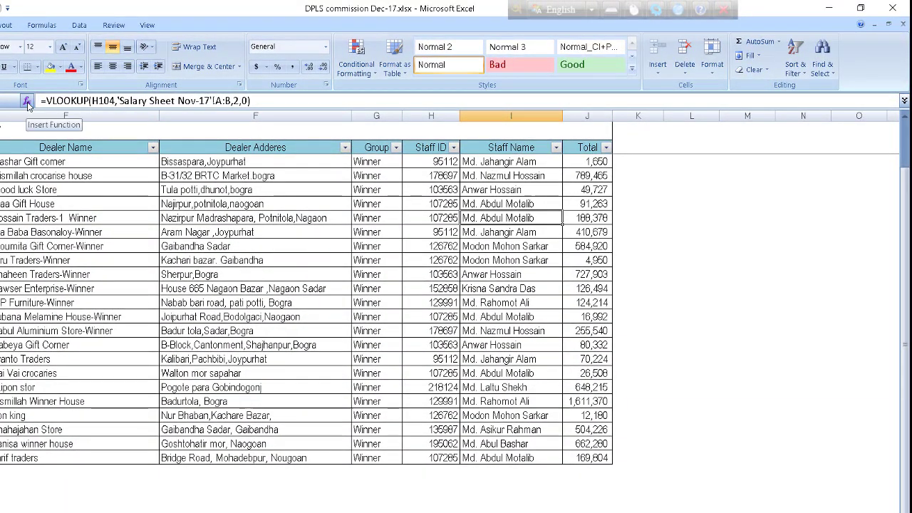
- Replace I104's VLOOKUP formula with =I107, then undo the change
{"action": "left_click", "coordinate": [262, 100]}
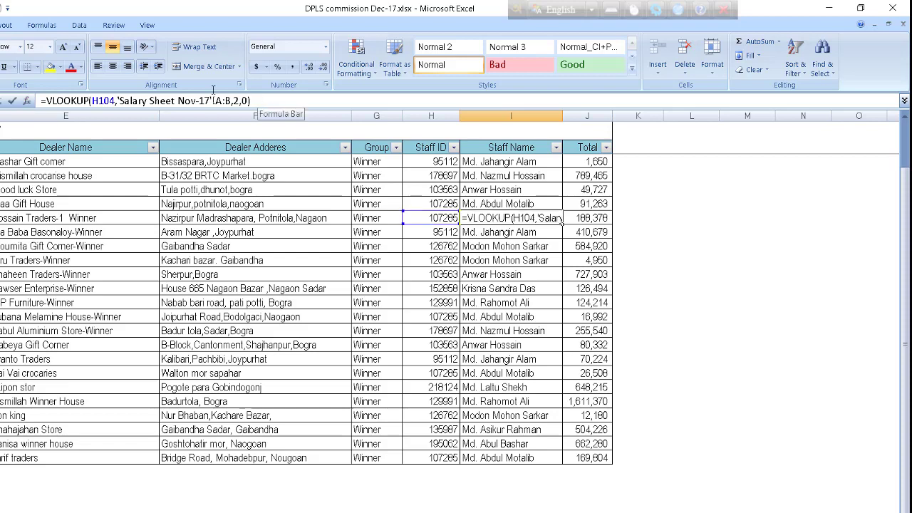
{"action": "left_click_drag", "start_coordinate": [262, 100], "coordinate": [33, 100]}
{"action": "type", "text": "="}
{"action": "left_click", "coordinate": [503, 260]}
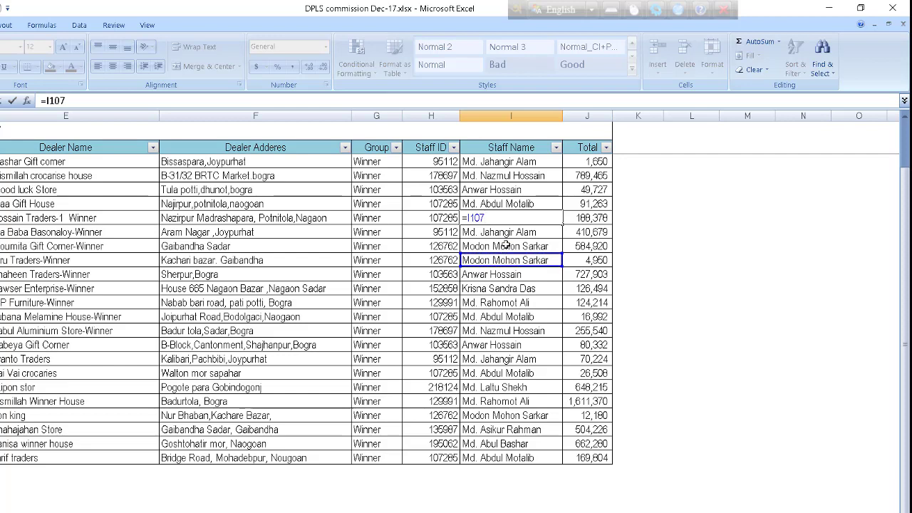
{"action": "left_click", "coordinate": [514, 224]}
{"action": "key", "text": "Return"}
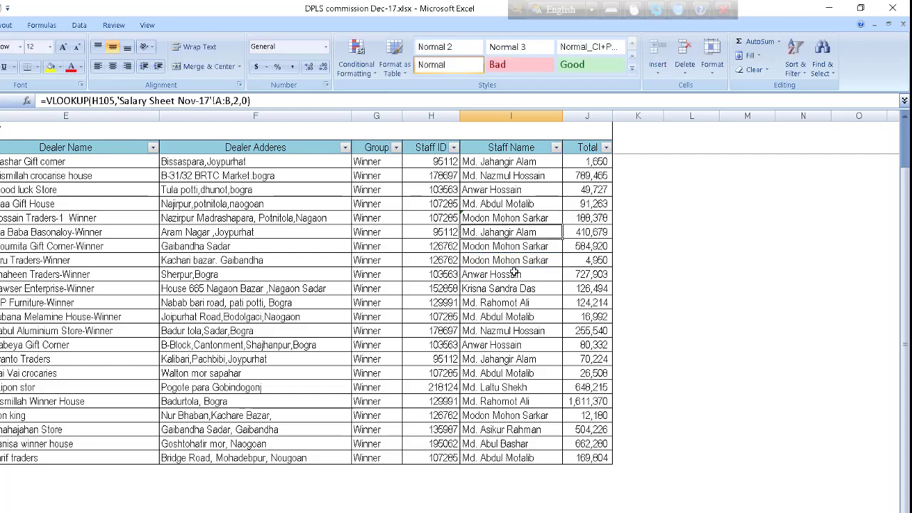
{"action": "key", "text": "ctrl+z"}
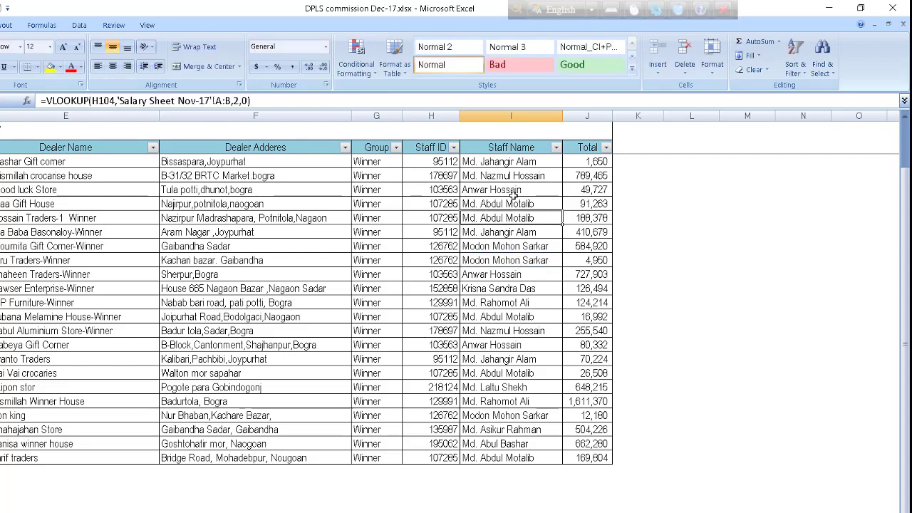
- Copy the Staff Name cells I102:I107
{"action": "left_click_drag", "start_coordinate": [513, 192], "coordinate": [513, 254]}
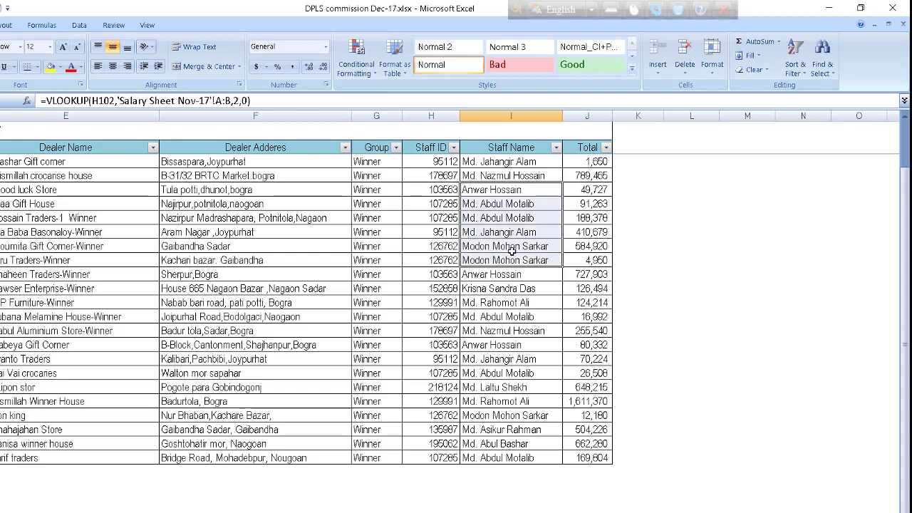
{"action": "key", "text": "ctrl+c"}
{"action": "left_click", "coordinate": [695, 203]}
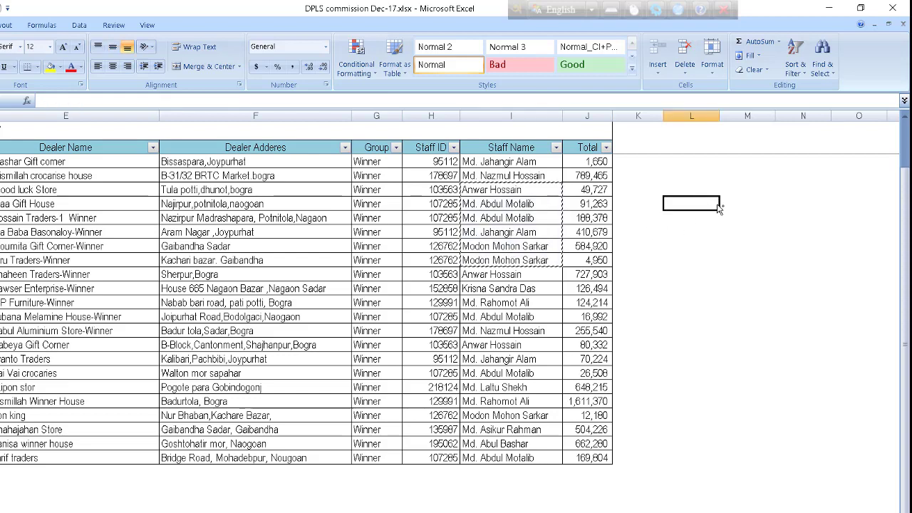
{"action": "key", "text": "ctrl+v"}
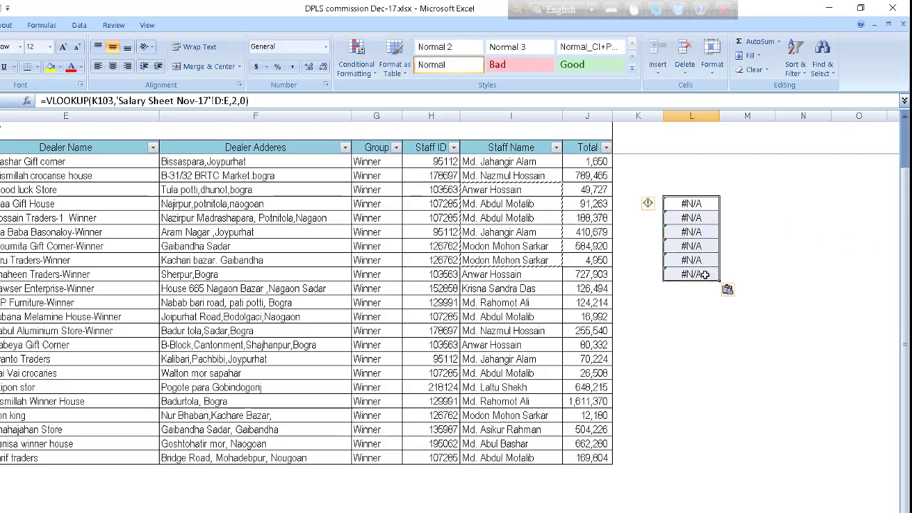
{"action": "key", "text": "Delete"}
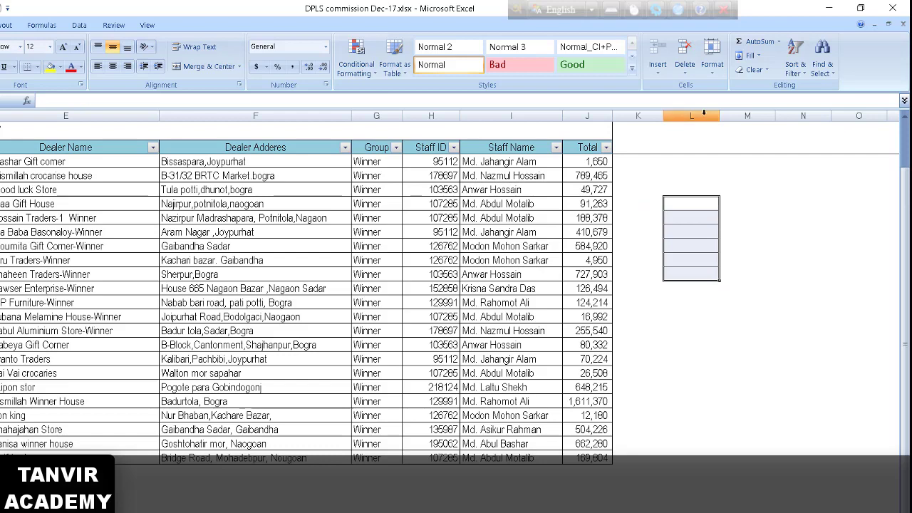
{"action": "left_click", "coordinate": [702, 114]}
{"action": "right_click", "coordinate": [703, 116]}
{"action": "left_click", "coordinate": [738, 205]}
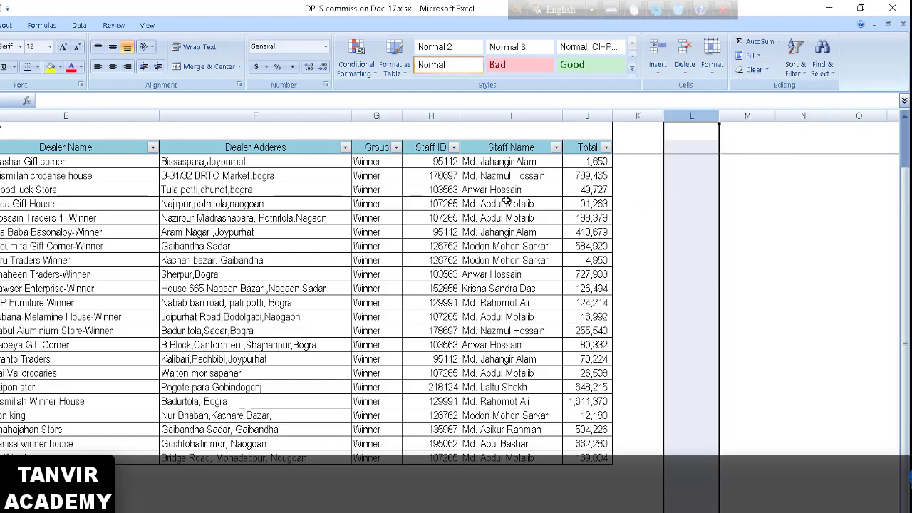
{"action": "left_click_drag", "start_coordinate": [506, 190], "coordinate": [518, 289]}
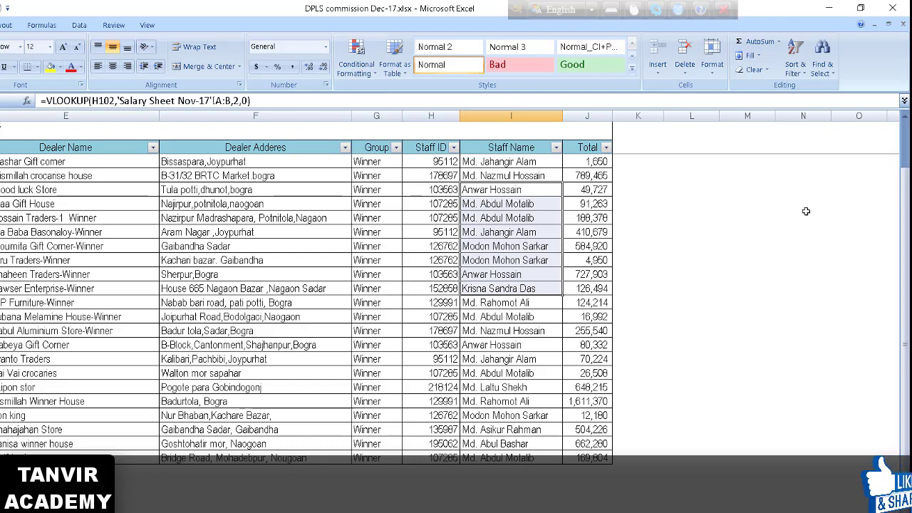
- Copy the Staff Name column and paste it over itself as Values via Paste Special
{"action": "left_click", "coordinate": [804, 246]}
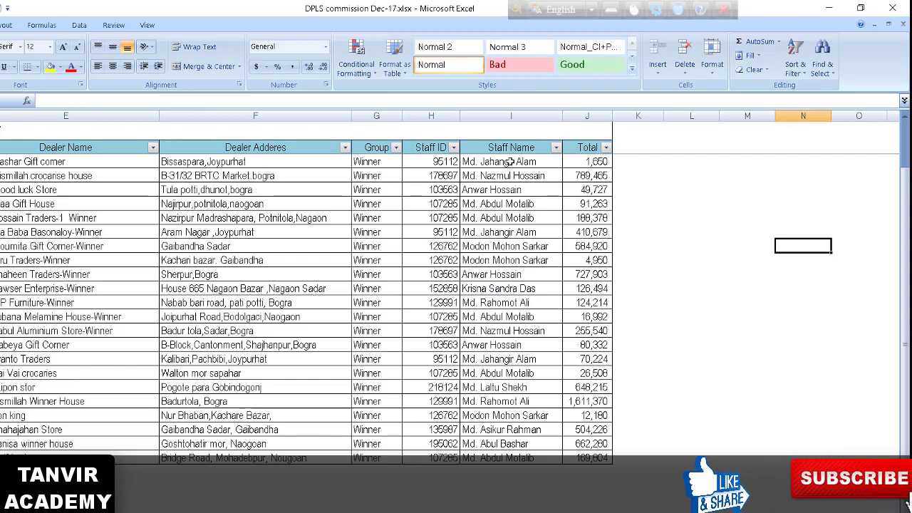
{"action": "left_click_drag", "start_coordinate": [509, 162], "coordinate": [502, 456]}
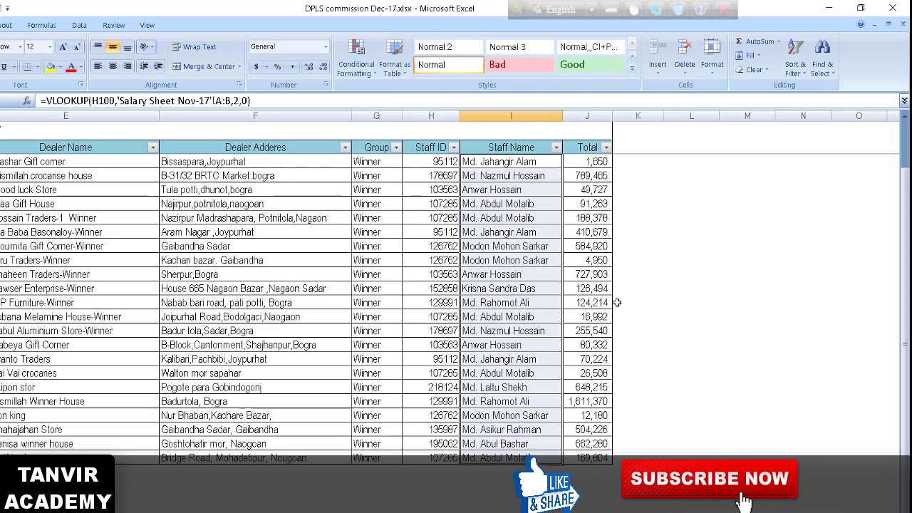
{"action": "key", "text": "ctrl+c"}
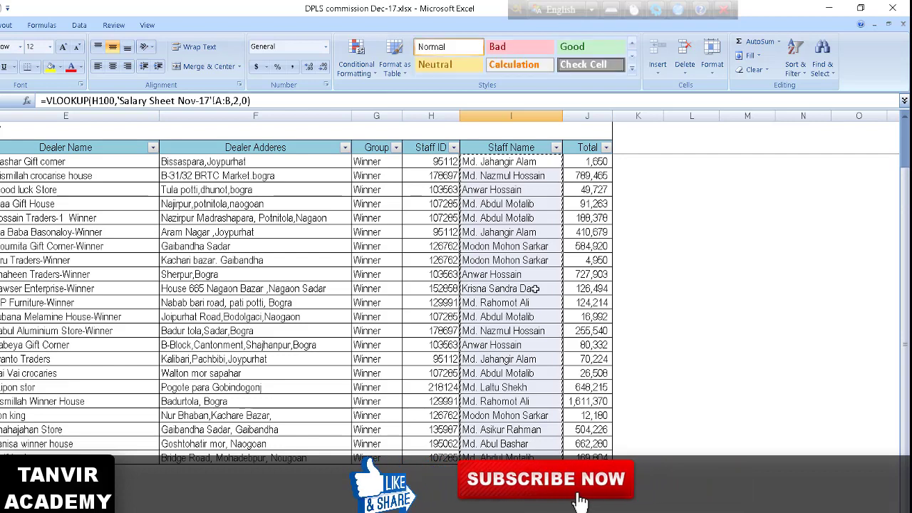
{"action": "key", "text": "alt+e"}
{"action": "key", "text": "s"}
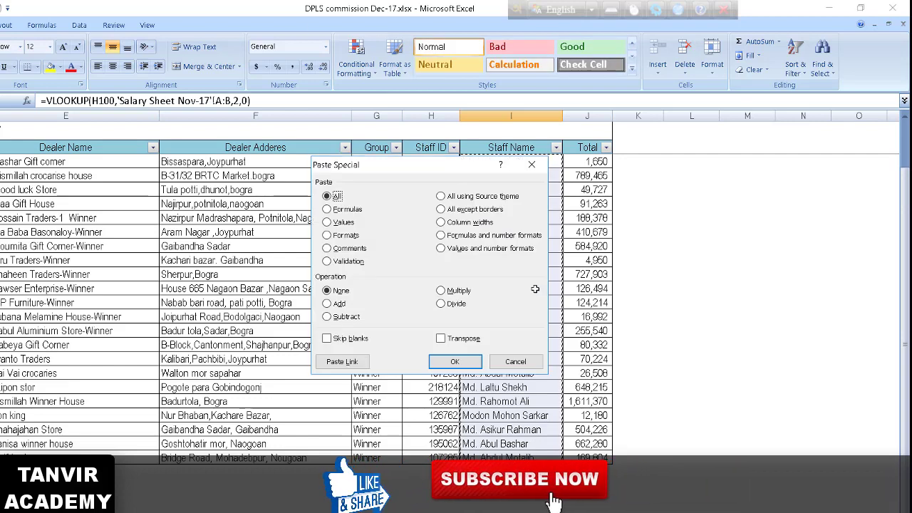
{"action": "left_click_drag", "start_coordinate": [435, 170], "coordinate": [451, 182]}
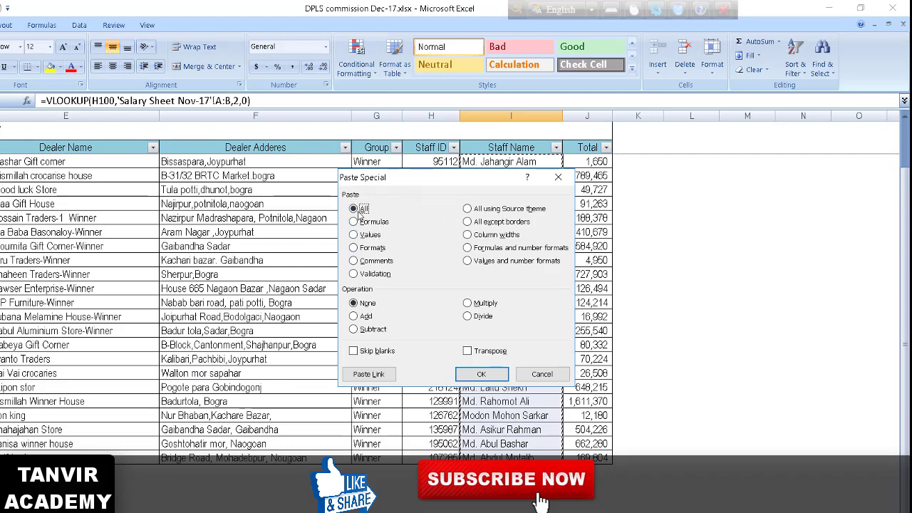
{"action": "left_click", "coordinate": [354, 235]}
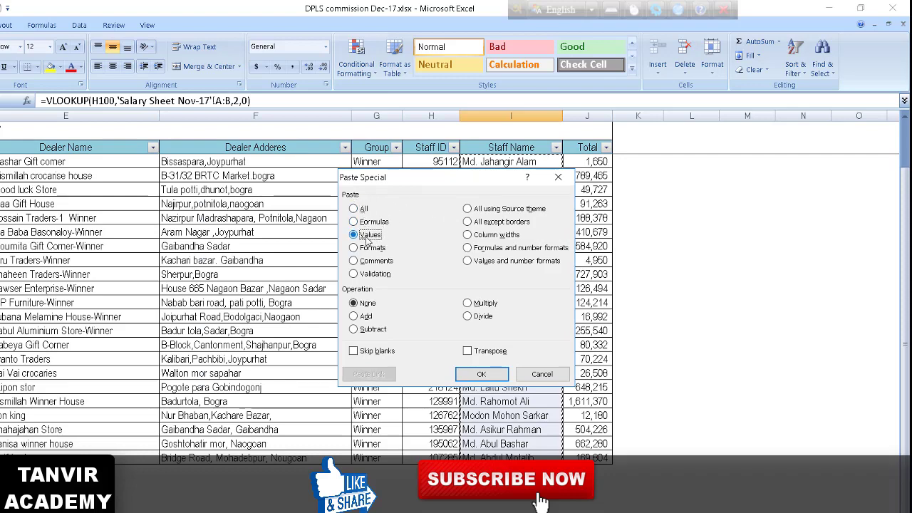
{"action": "left_click", "coordinate": [483, 377]}
- Check the converted Staff Name cells hold plain names, then copy a block of them
{"action": "left_click", "coordinate": [518, 274]}
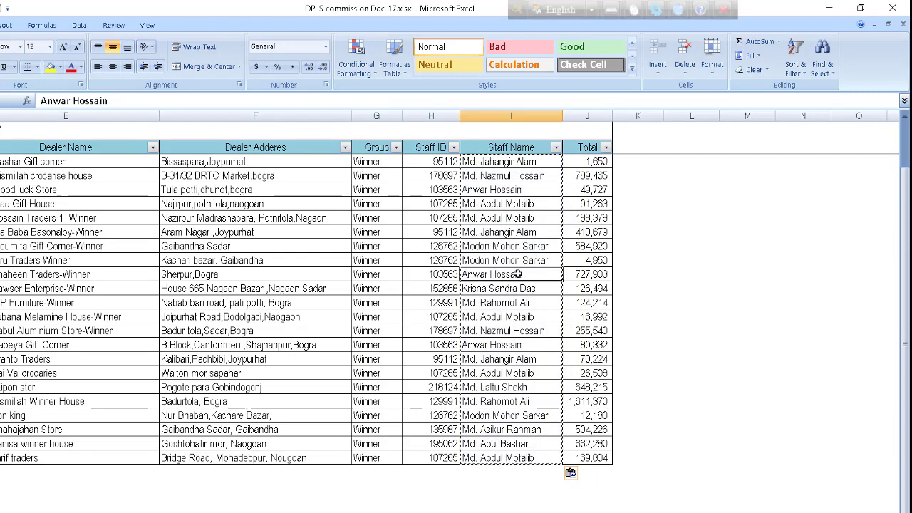
{"action": "left_click", "coordinate": [517, 259]}
{"action": "key", "text": "Escape"}
{"action": "left_click", "coordinate": [519, 232]}
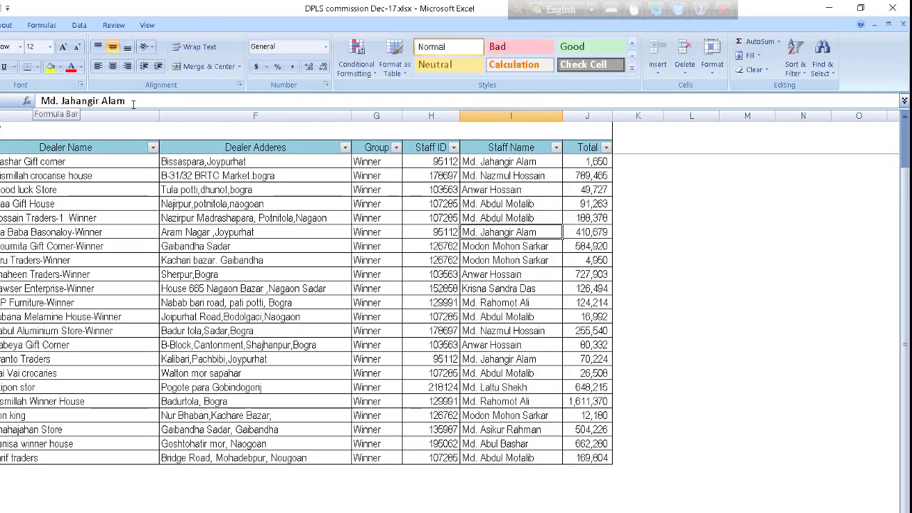
{"action": "key", "text": "Down"}
{"action": "key", "text": "Down"}
{"action": "key", "text": "Down"}
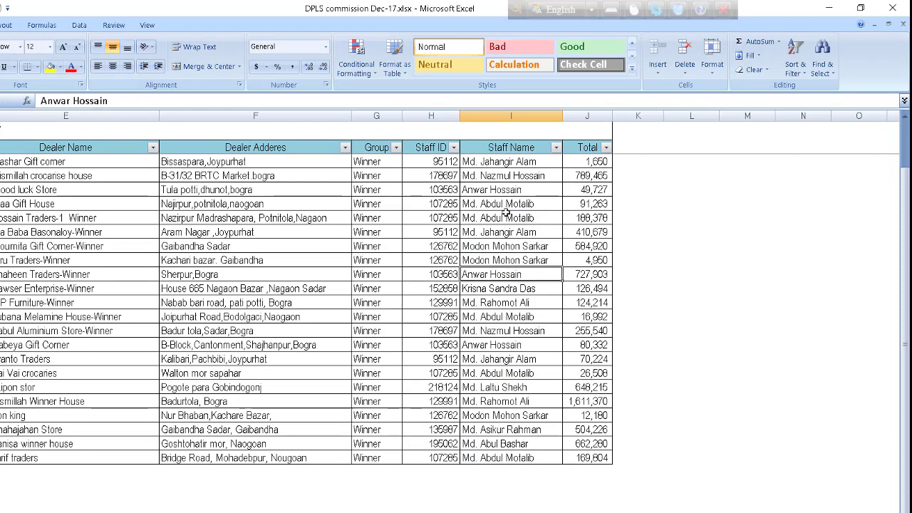
{"action": "left_click_drag", "start_coordinate": [509, 175], "coordinate": [519, 314]}
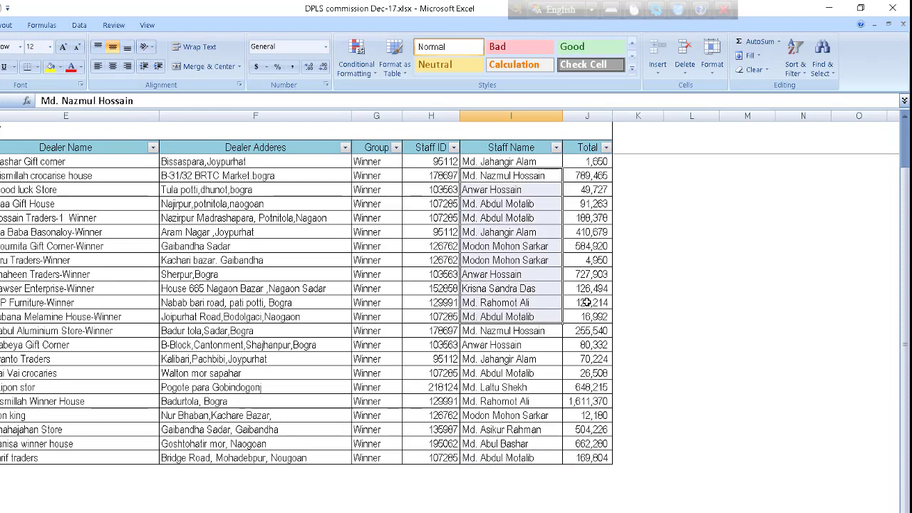
{"action": "key", "text": "ctrl+c"}
- Paste the names into column M, then select and delete them again
{"action": "left_click", "coordinate": [749, 243]}
{"action": "key", "text": "ctrl+v"}
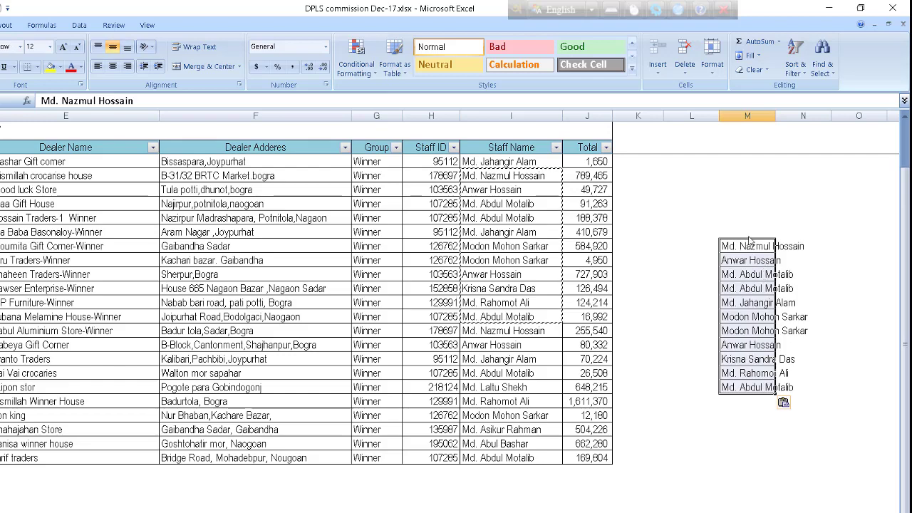
{"action": "left_click_drag", "start_coordinate": [748, 232], "coordinate": [747, 389]}
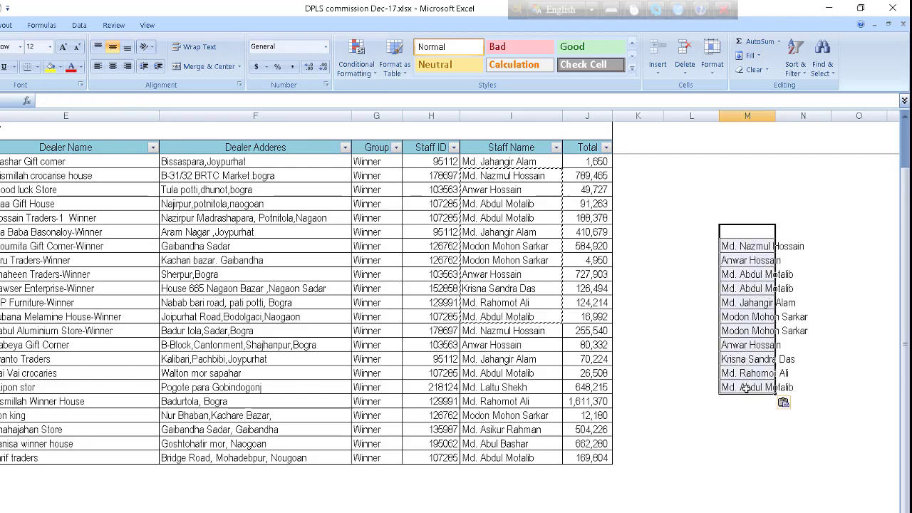
{"action": "left_click", "coordinate": [758, 433]}
{"action": "left_click_drag", "start_coordinate": [748, 217], "coordinate": [747, 389]}
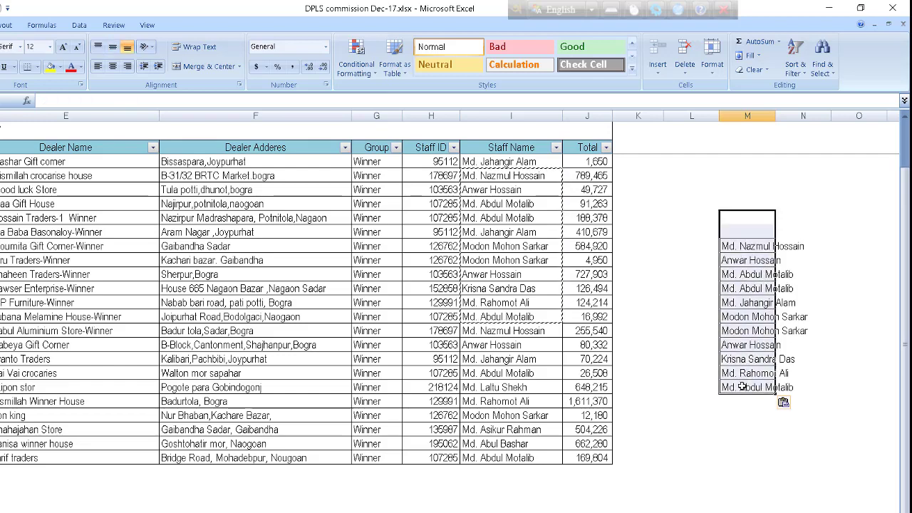
{"action": "left_click", "coordinate": [669, 228]}
{"action": "left_click_drag", "start_coordinate": [747, 232], "coordinate": [768, 387]}
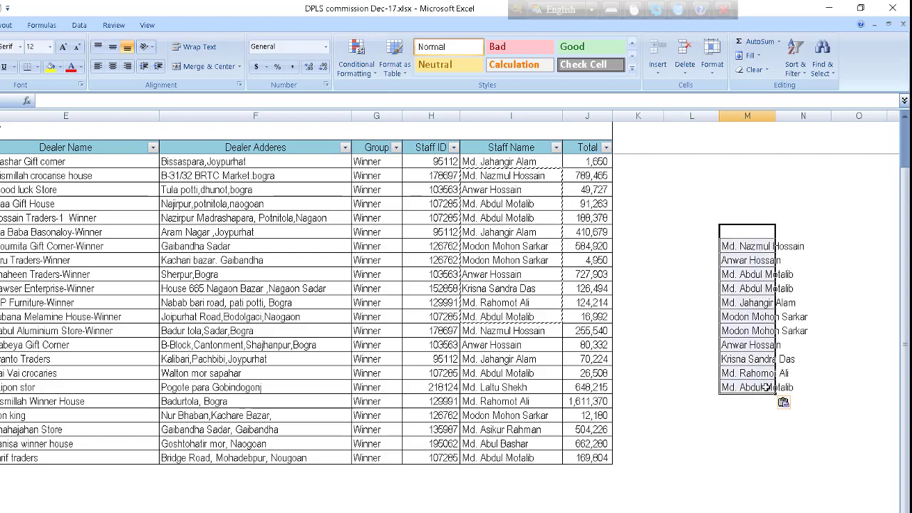
{"action": "key", "text": "Delete"}
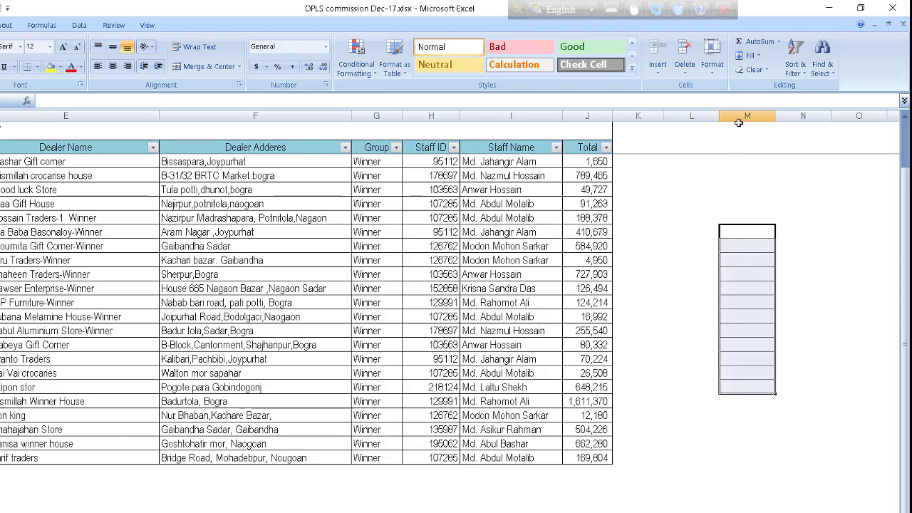
- Use the column M header's context menu, then switch to the RFL Stationery-HO-RFL salary sheet
{"action": "left_click", "coordinate": [739, 122]}
{"action": "right_click", "coordinate": [739, 123]}
{"action": "left_click", "coordinate": [759, 204]}
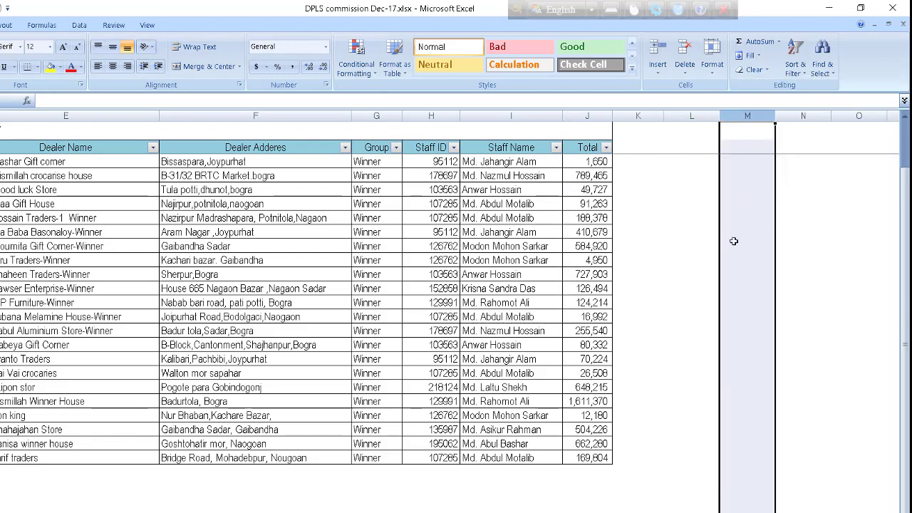
{"action": "left_click", "coordinate": [681, 245]}
{"action": "left_click", "coordinate": [73, 511]}
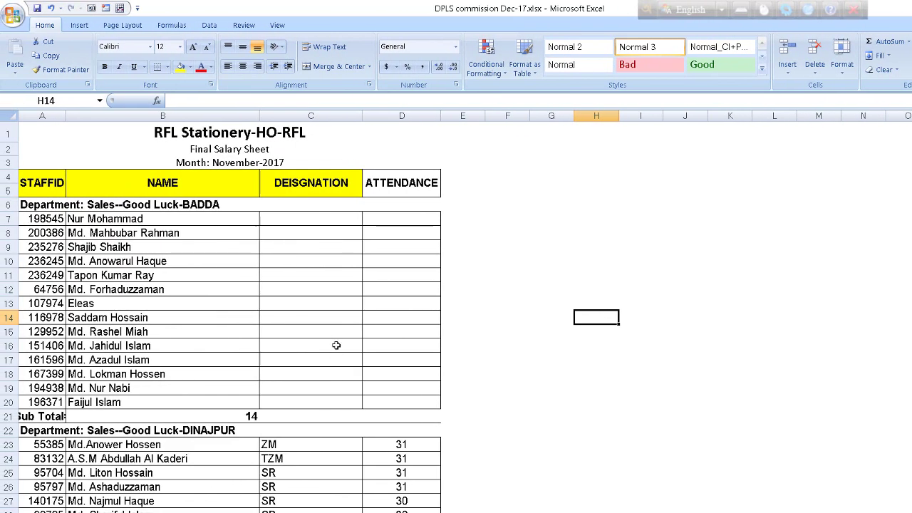
{"action": "left_click_drag", "start_coordinate": [315, 216], "coordinate": [326, 399]}
{"action": "left_click", "coordinate": [320, 257]}
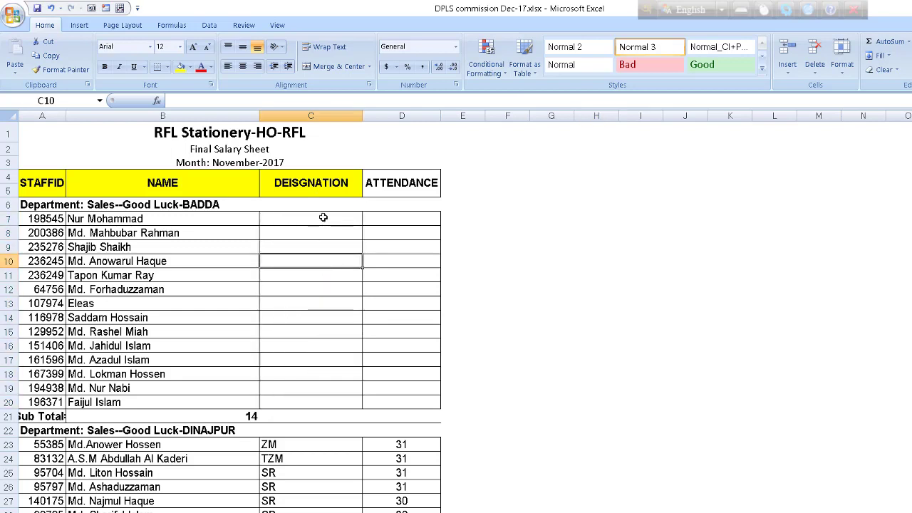
{"action": "left_click_drag", "start_coordinate": [322, 215], "coordinate": [322, 293]}
{"action": "left_click_drag", "start_coordinate": [313, 343], "coordinate": [314, 394]}
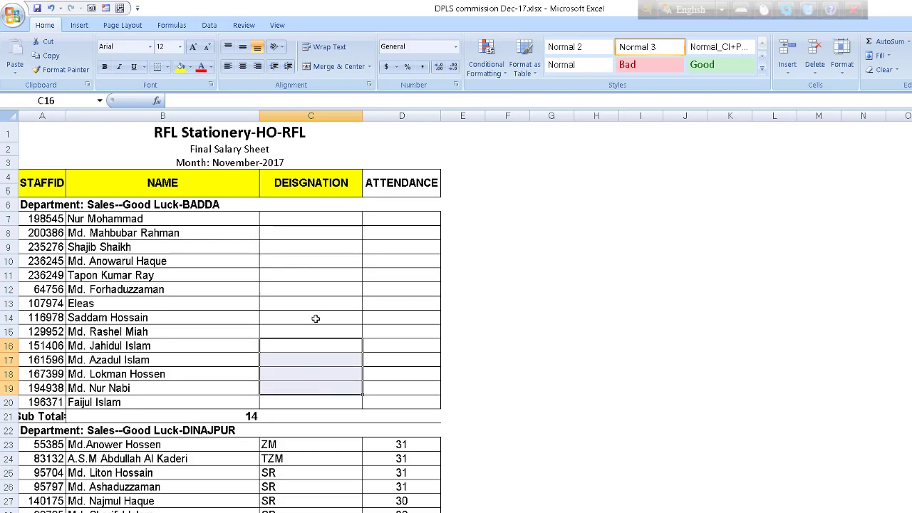
{"action": "left_click", "coordinate": [323, 218]}
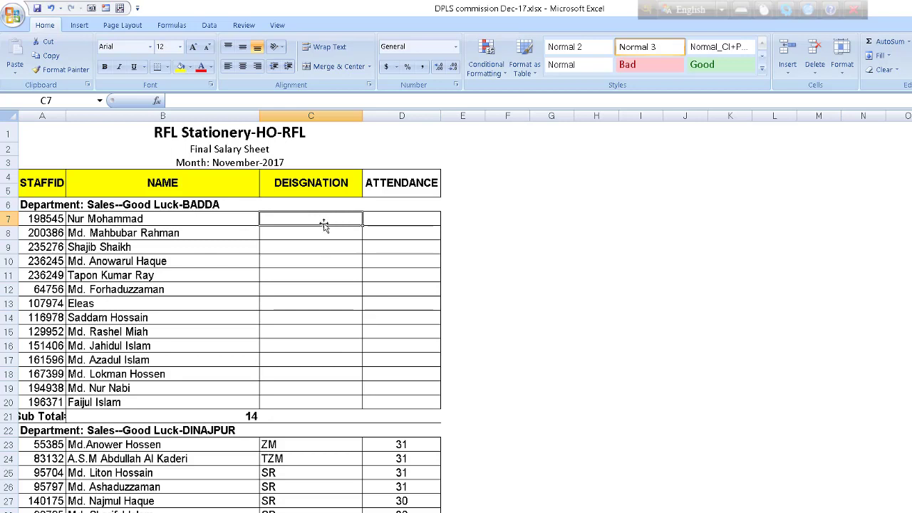
{"action": "type", "text": "Zonal mana"}
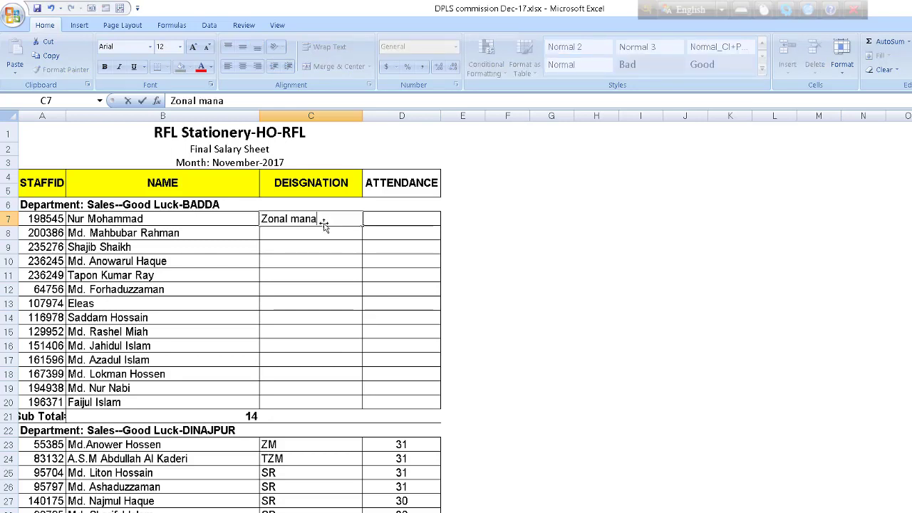
{"action": "type", "text": "ger"}
{"action": "key", "text": "Return"}
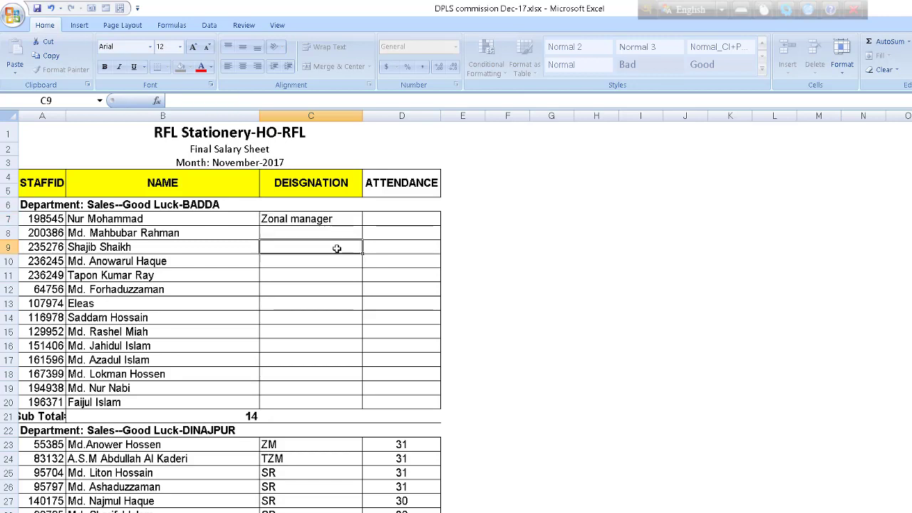
{"action": "left_click", "coordinate": [345, 219]}
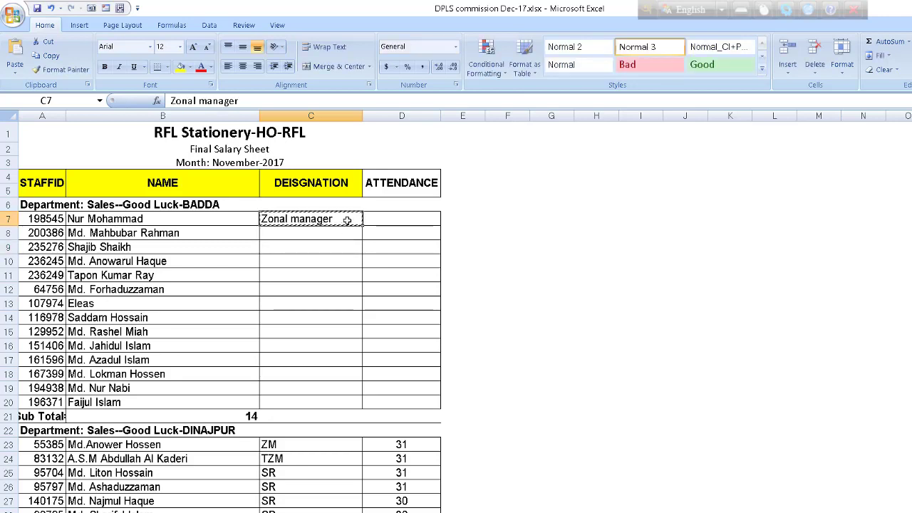
{"action": "left_click", "coordinate": [342, 235]}
{"action": "double_click", "coordinate": [342, 239]}
{"action": "left_click_drag", "start_coordinate": [342, 236], "coordinate": [344, 290]}
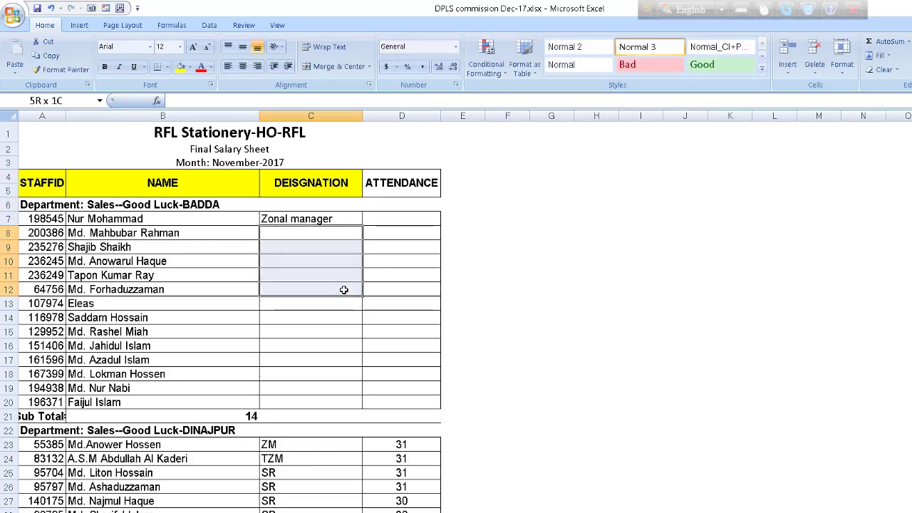
{"action": "double_click", "coordinate": [347, 220]}
{"action": "left_click_drag", "start_coordinate": [346, 220], "coordinate": [216, 228]}
{"action": "left_click", "coordinate": [342, 275]}
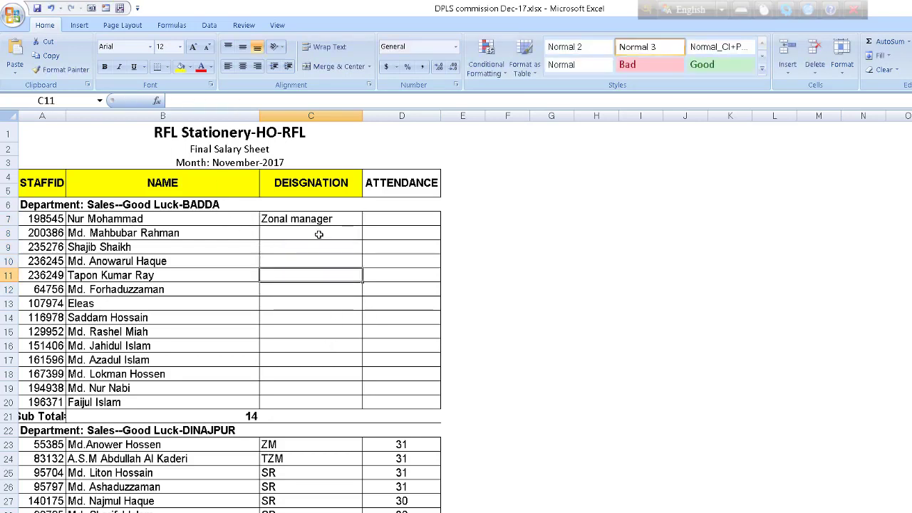
{"action": "left_click_drag", "start_coordinate": [319, 234], "coordinate": [323, 283]}
{"action": "key", "text": "ctrl+v"}
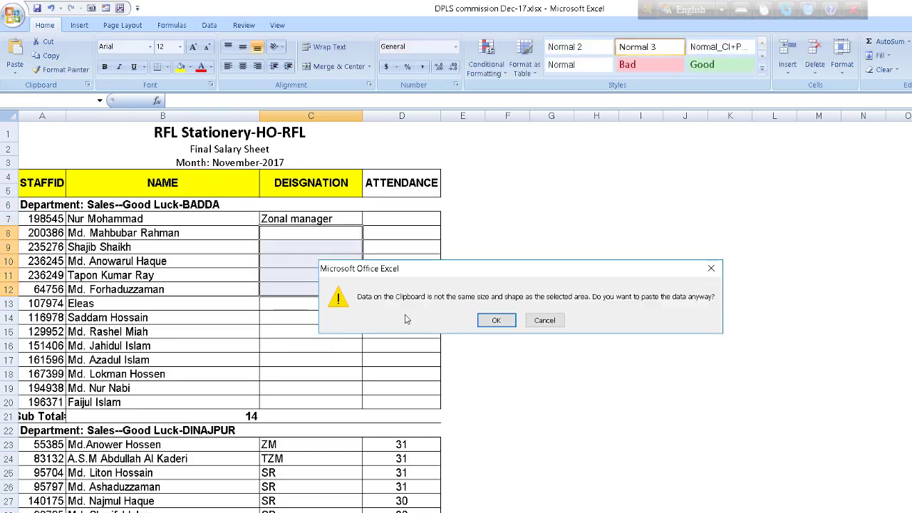
{"action": "left_click", "coordinate": [499, 328]}
{"action": "left_click", "coordinate": [341, 242]}
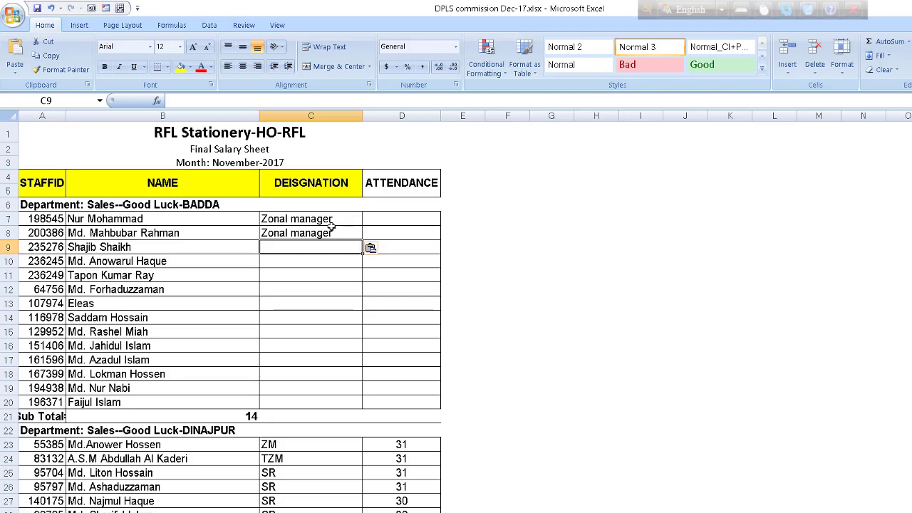
{"action": "left_click", "coordinate": [328, 217]}
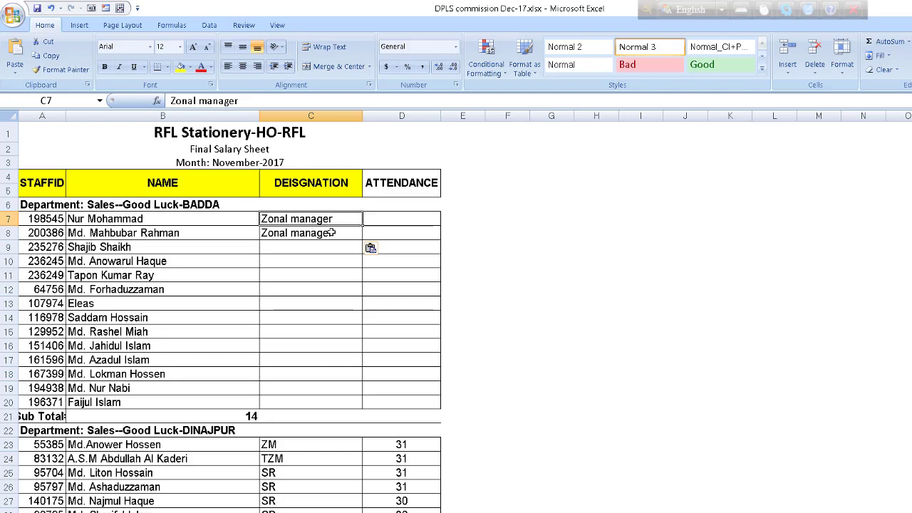
{"action": "mouse_move", "coordinate": [328, 218]}
{"action": "left_mouse_down"}
{"action": "mouse_move", "coordinate": [332, 236]}
{"action": "mouse_move", "coordinate": [342, 230]}
{"action": "mouse_move", "coordinate": [317, 266]}
{"action": "left_mouse_up"}
{"action": "key", "text": "Delete"}
{"action": "left_click", "coordinate": [549, 247]}
{"action": "left_click_drag", "start_coordinate": [321, 335], "coordinate": [322, 357]}
{"action": "left_click", "coordinate": [327, 400], "text": "ctrl"}
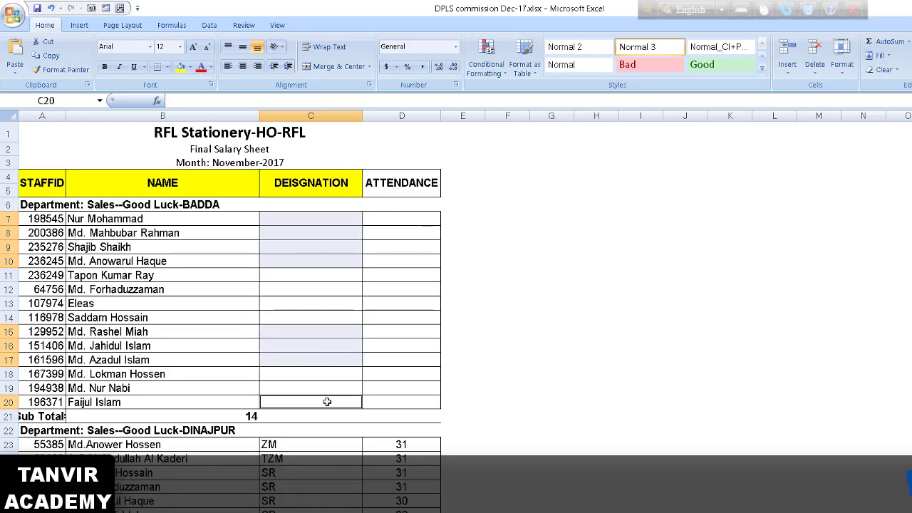
- Select designation cells C7:C10, C13:C14 and C19:C20 together as one multi-range group
{"action": "left_click", "coordinate": [588, 357]}
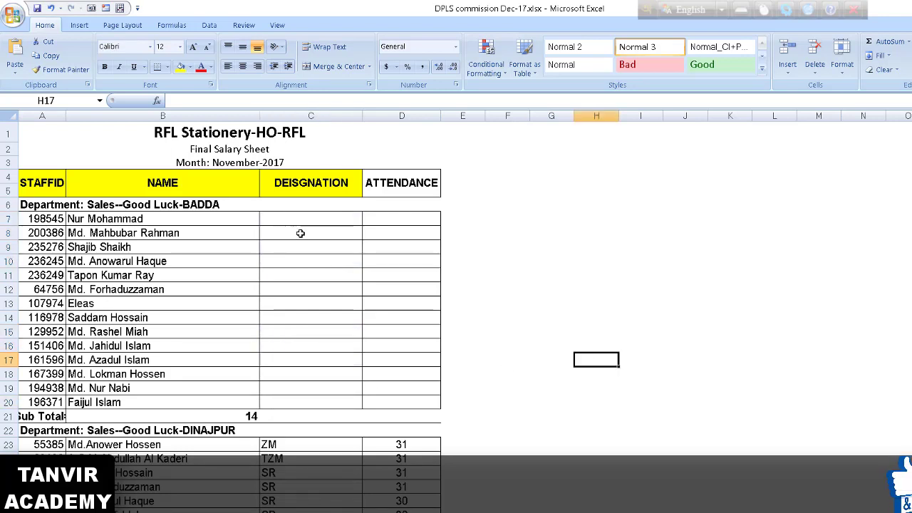
{"action": "left_click_drag", "start_coordinate": [317, 216], "coordinate": [314, 262]}
{"action": "left_click_drag", "start_coordinate": [320, 301], "coordinate": [321, 316]}
{"action": "left_click_drag", "start_coordinate": [322, 387], "coordinate": [322, 403]}
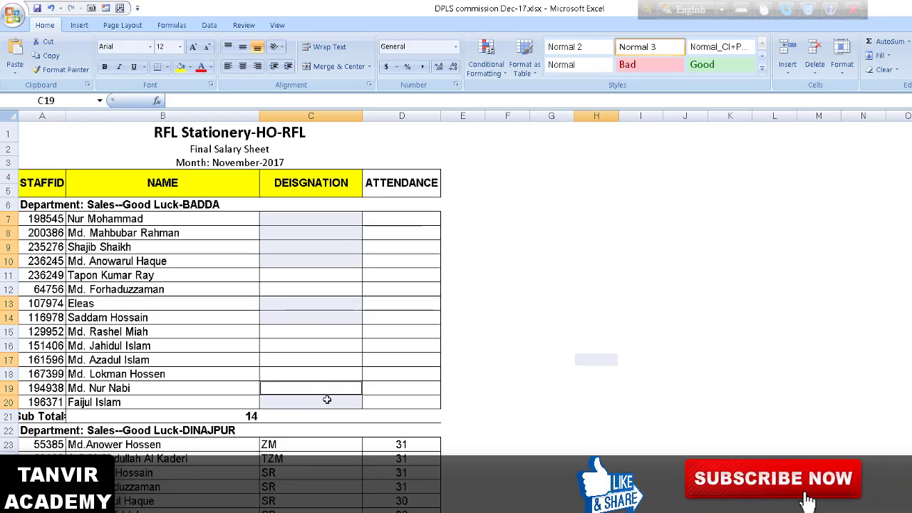
- Add C18 to the selection and fill 'zonal manager' into every selected cell with Ctrl+Enter
{"action": "type", "text": "z"}
{"action": "type", "text": "la"}
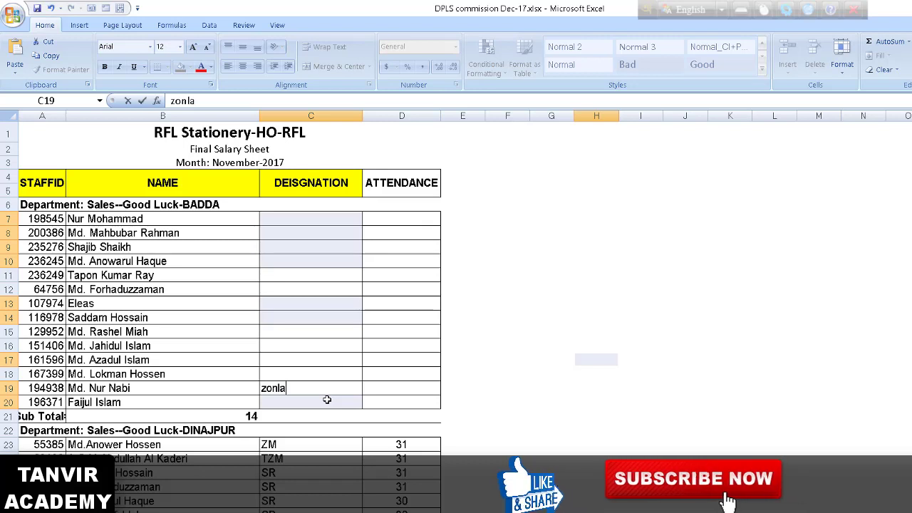
{"action": "key", "text": "BackSpace"}
{"action": "key", "text": "BackSpace"}
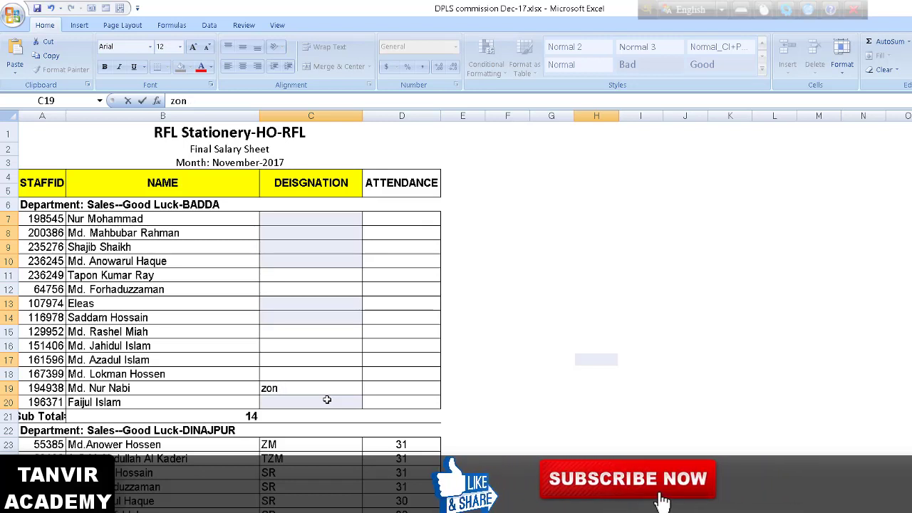
{"action": "type", "text": "al man"}
{"action": "type", "text": "ager"}
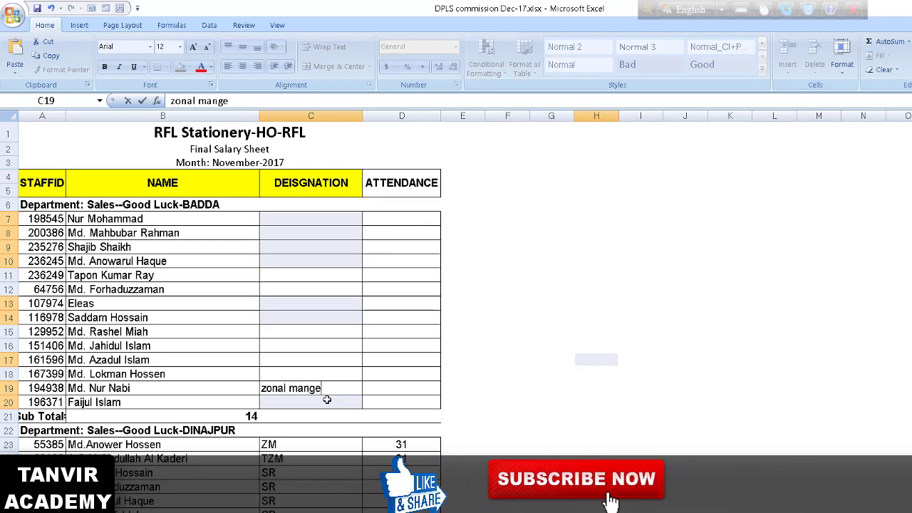
{"action": "key", "text": "Escape"}
{"action": "left_click", "coordinate": [320, 374]}
{"action": "type", "text": "zonal manager"}
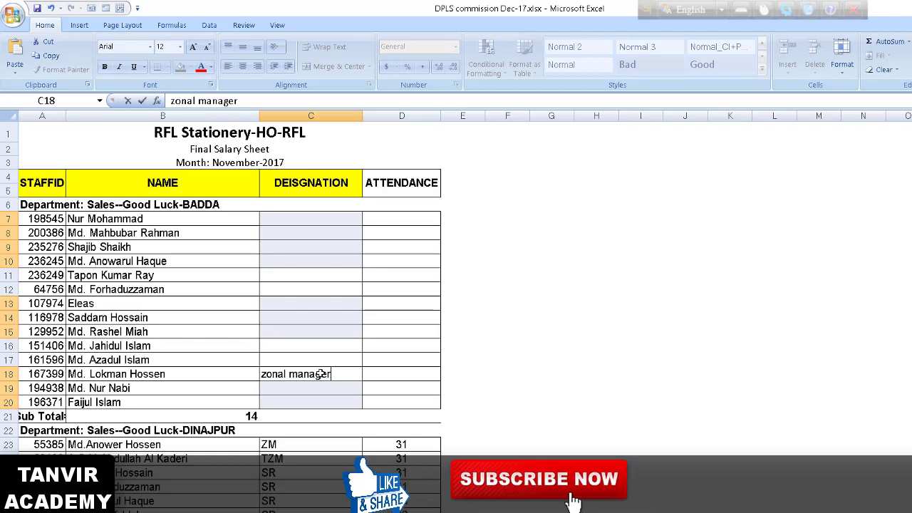
{"action": "key", "text": "ctrl+Return"}
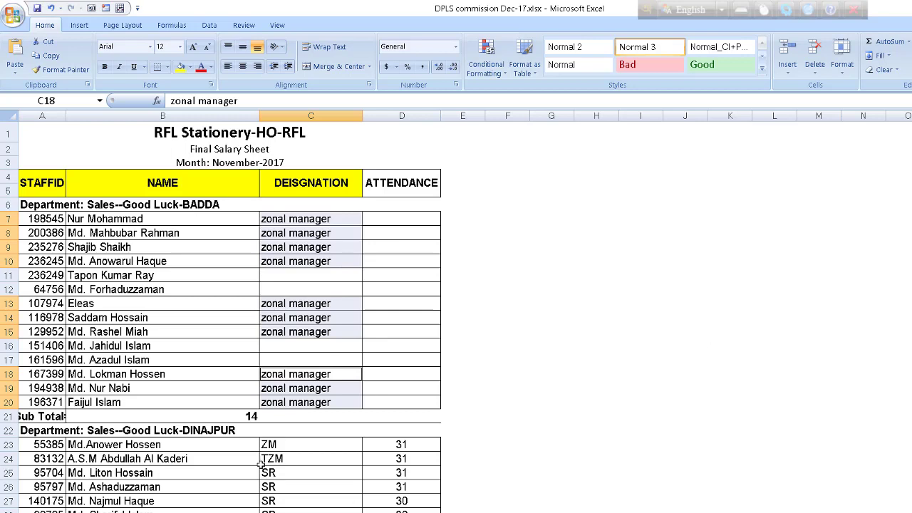
{"action": "mouse_move", "coordinate": [517, 512]}
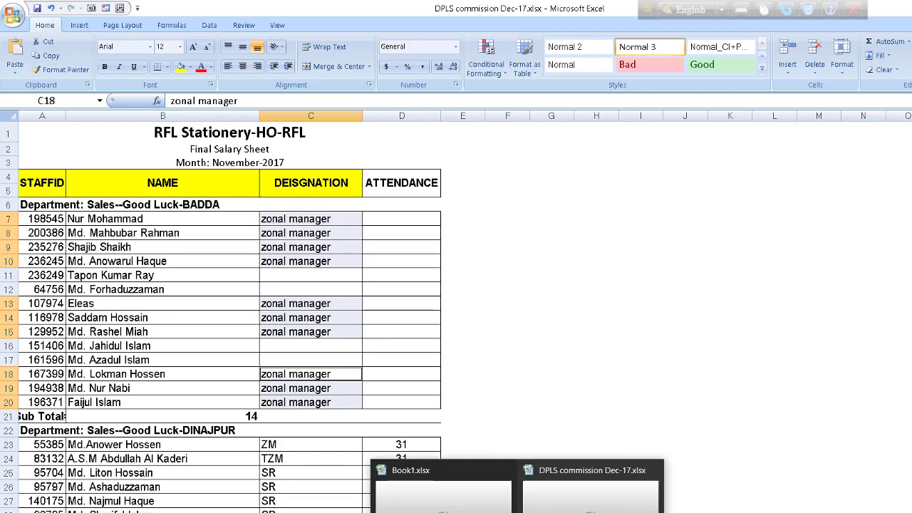